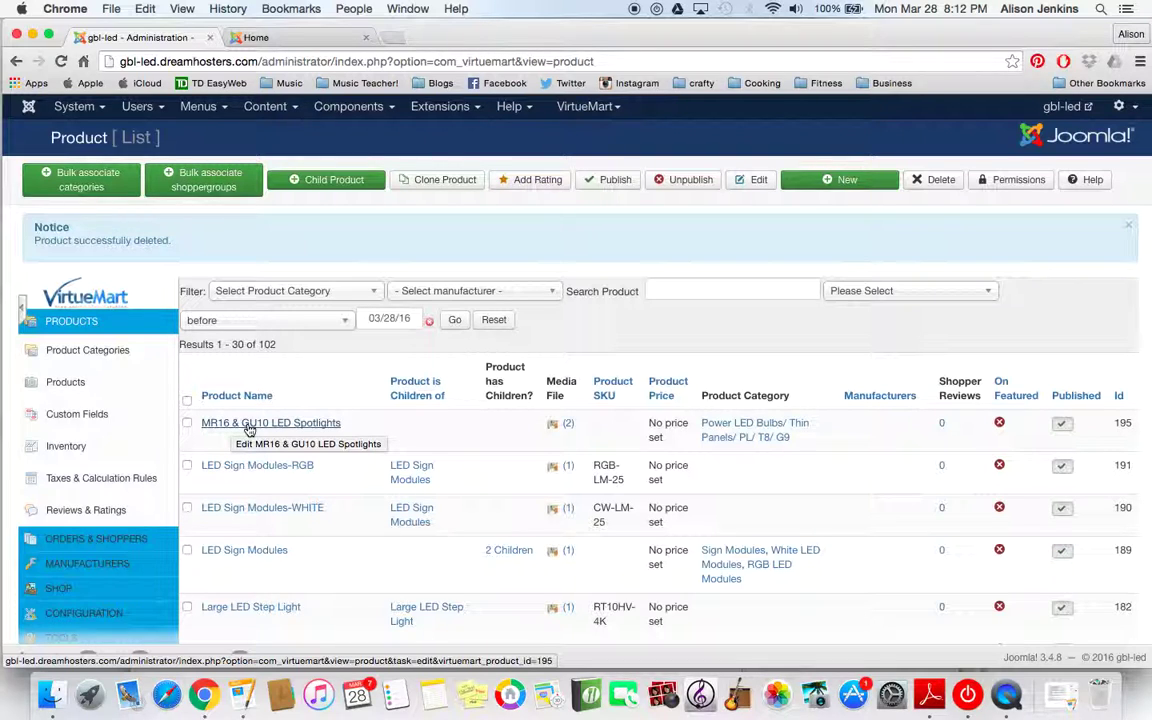
Open MR16 & GU10 LED Spotlights for editing and add a child product (id 212).
{"action": "left_click", "coordinate": [249, 428]}
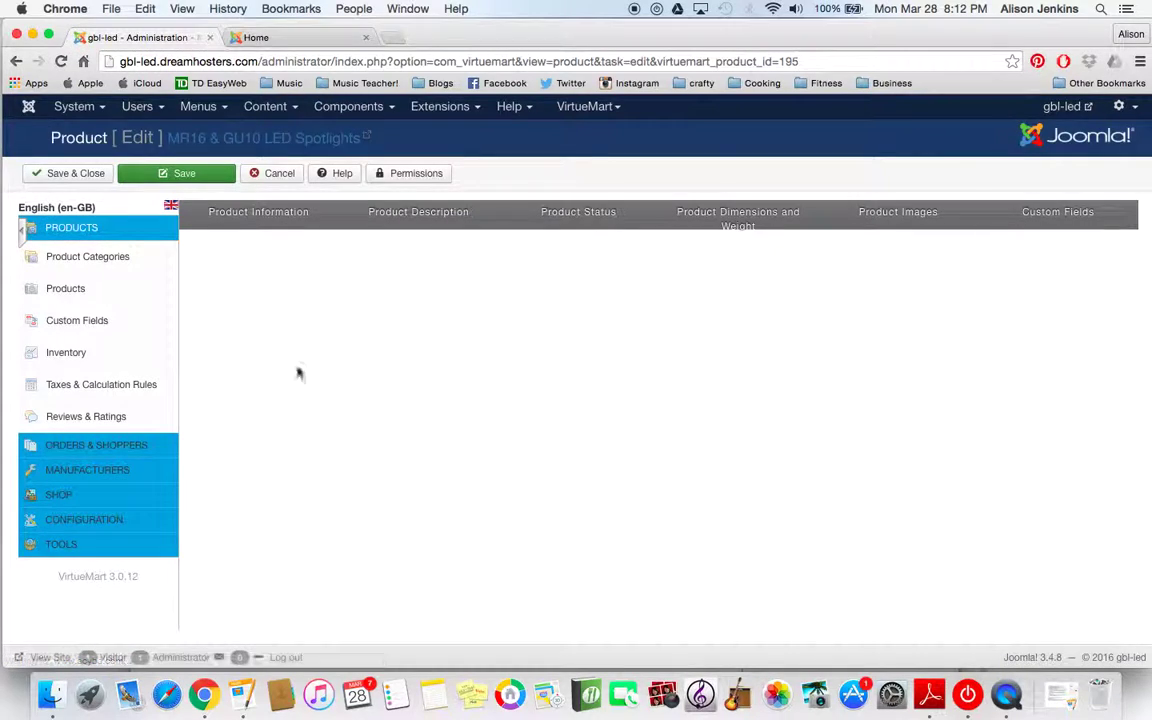
{"action": "left_click", "coordinate": [392, 226]}
{"action": "left_click", "coordinate": [300, 222]}
{"action": "scroll", "coordinate": [405, 557], "scroll_direction": "down", "scroll_amount": 1}
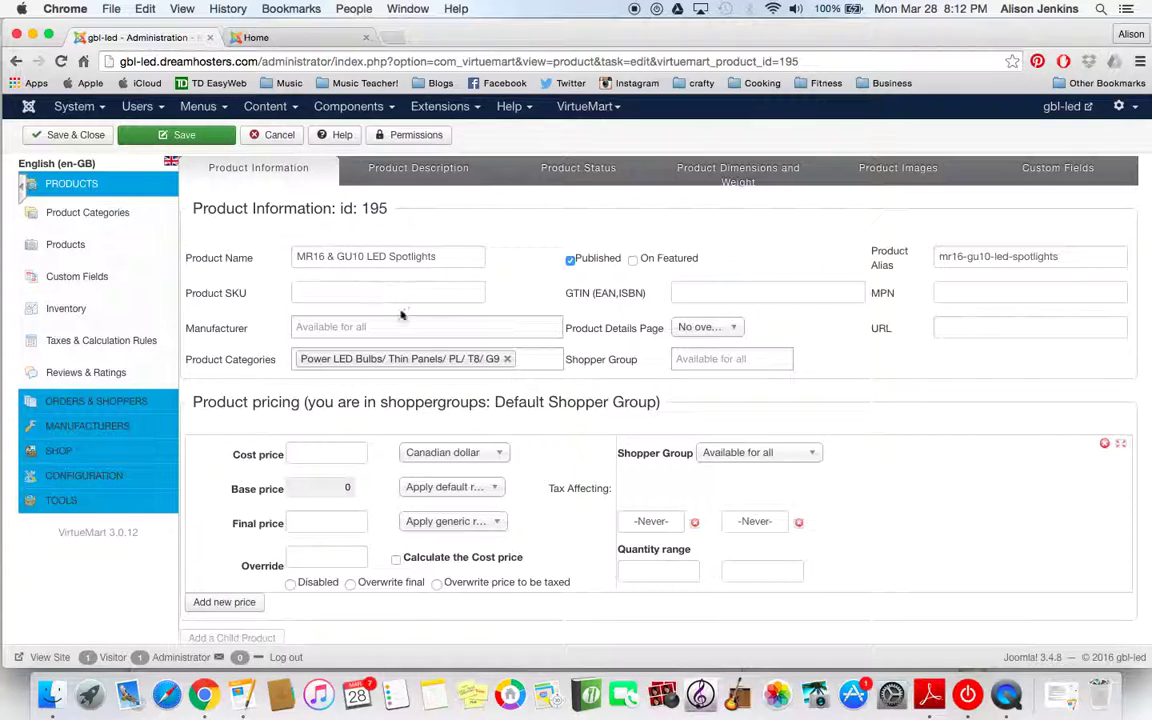
{"action": "scroll", "coordinate": [424, 345], "scroll_direction": "down", "scroll_amount": 2}
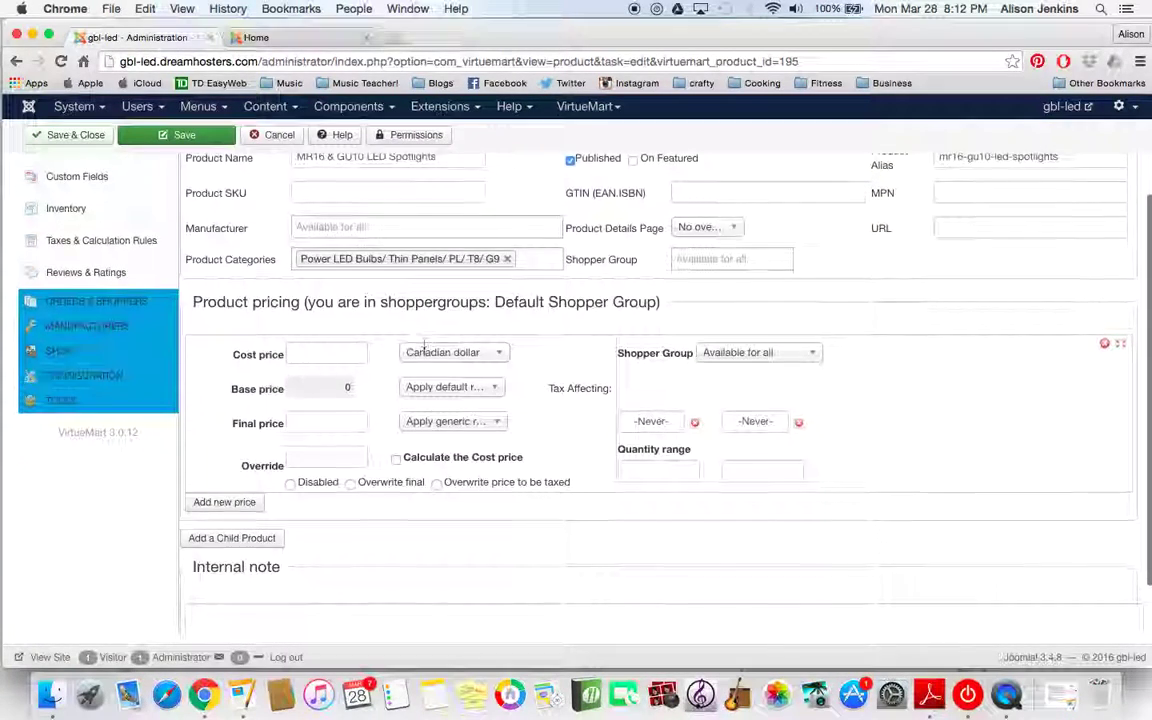
{"action": "scroll", "coordinate": [424, 350], "scroll_direction": "down", "scroll_amount": 2}
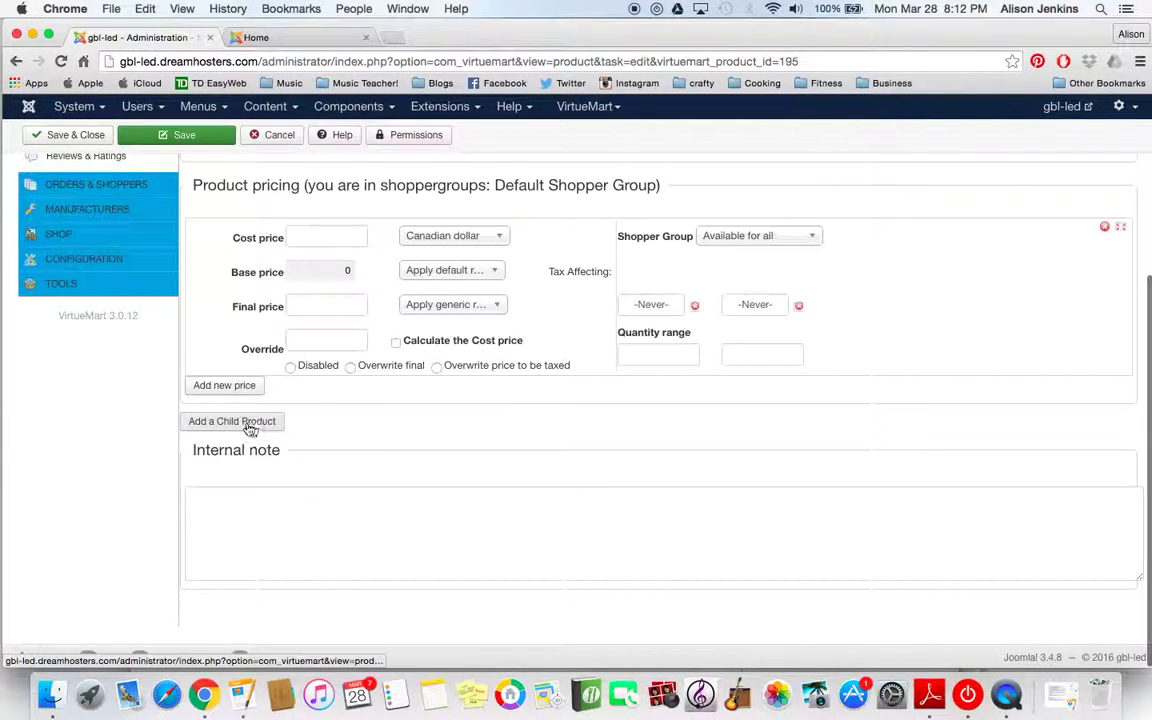
{"action": "left_click", "coordinate": [255, 424]}
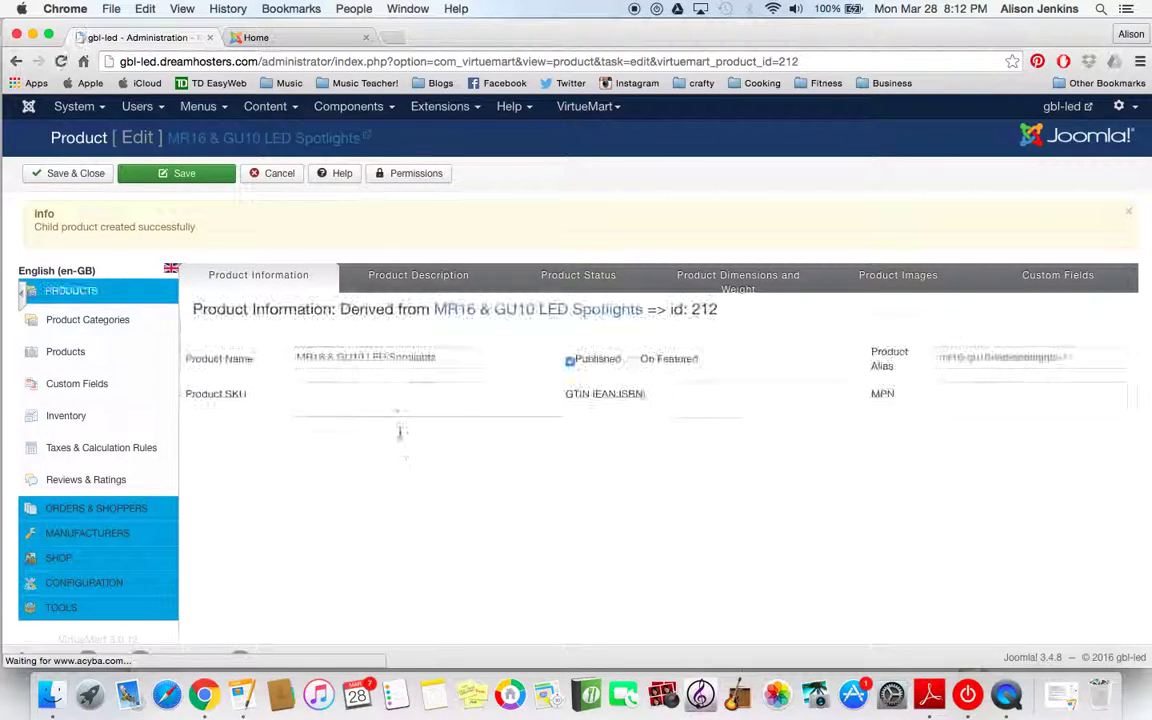
Shorten the child product's name to 'MR16 Spotlight'.
{"action": "left_click_drag", "start_coordinate": [387, 363], "coordinate": [329, 362]}
{"action": "key", "text": "BackSpace"}
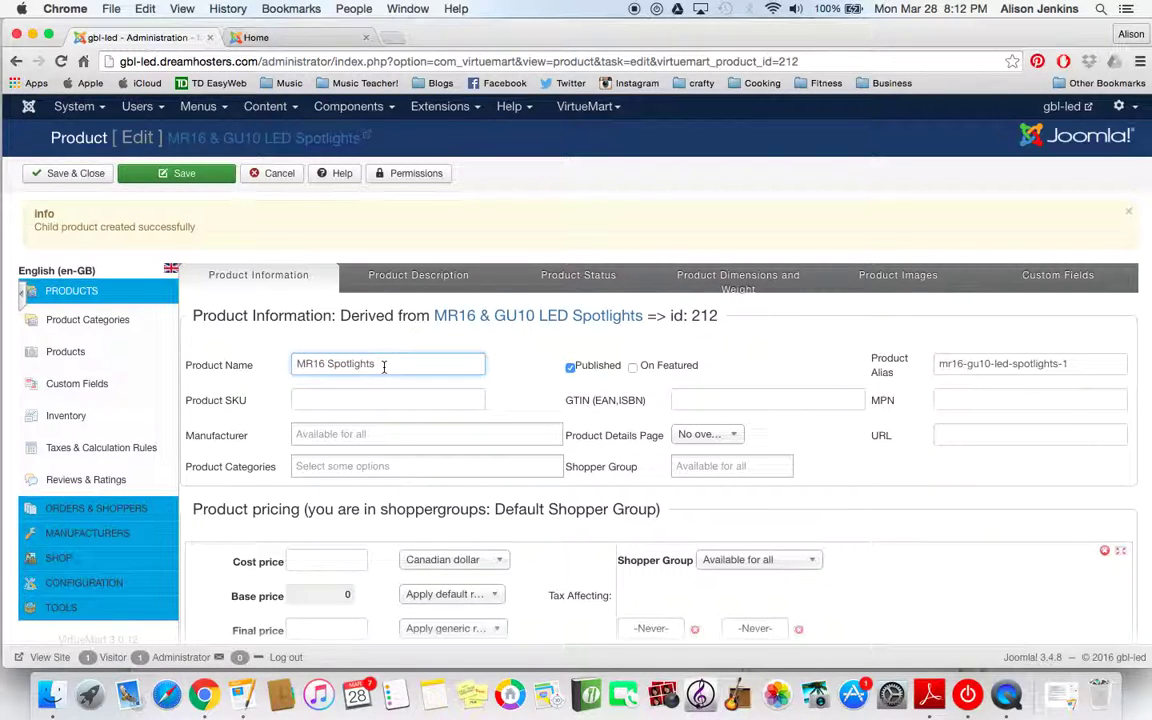
{"action": "key", "text": "BackSpace"}
{"action": "left_click", "coordinate": [360, 386]}
Set the SKU to MR16-COB-7W-XX and save and close the child product.
{"action": "left_click", "coordinate": [357, 400]}
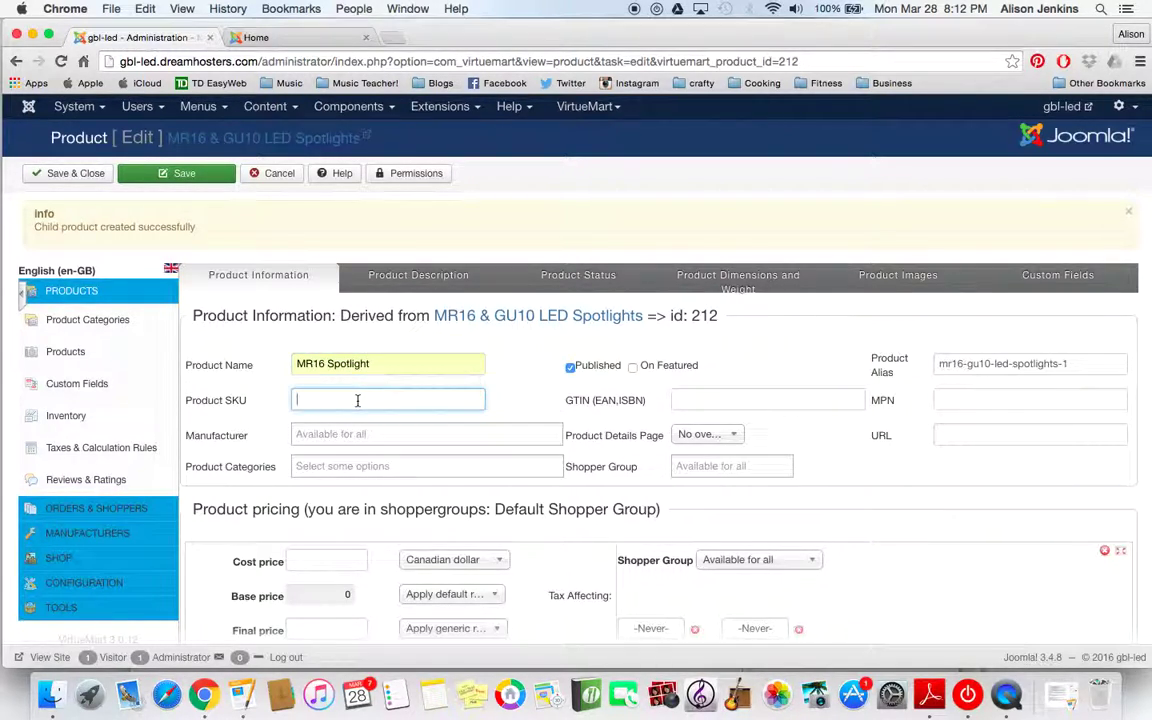
{"action": "type", "text": "MR1"}
{"action": "left_click", "coordinate": [369, 421]}
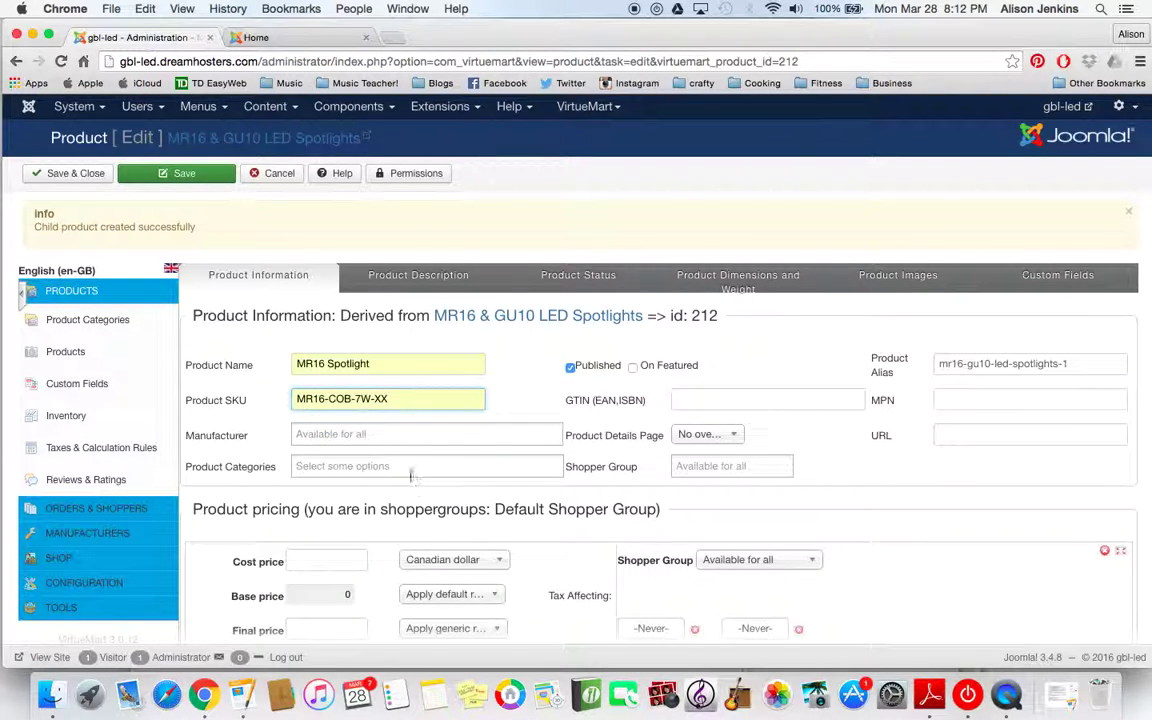
{"action": "left_click", "coordinate": [86, 175]}
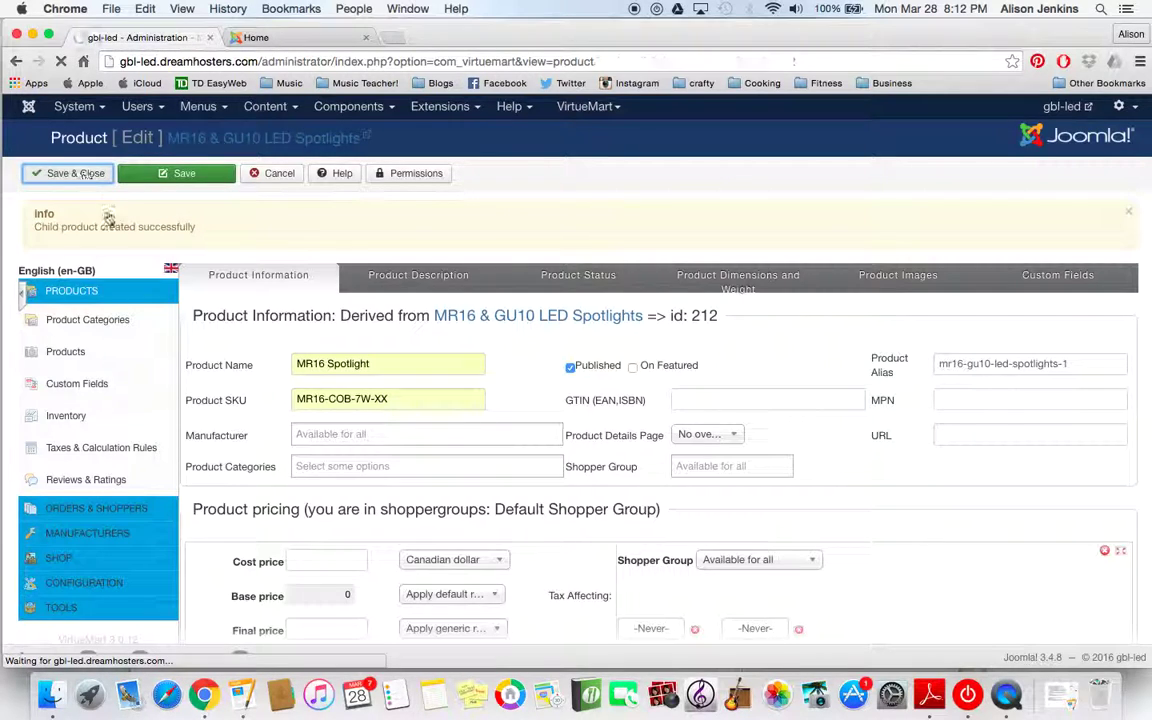
Reopen MR16 & GU10 LED Spotlights and add another child product (id 213).
{"action": "scroll", "coordinate": [337, 529], "scroll_direction": "down", "scroll_amount": 1}
{"action": "scroll", "coordinate": [330, 515], "scroll_direction": "down", "scroll_amount": 1}
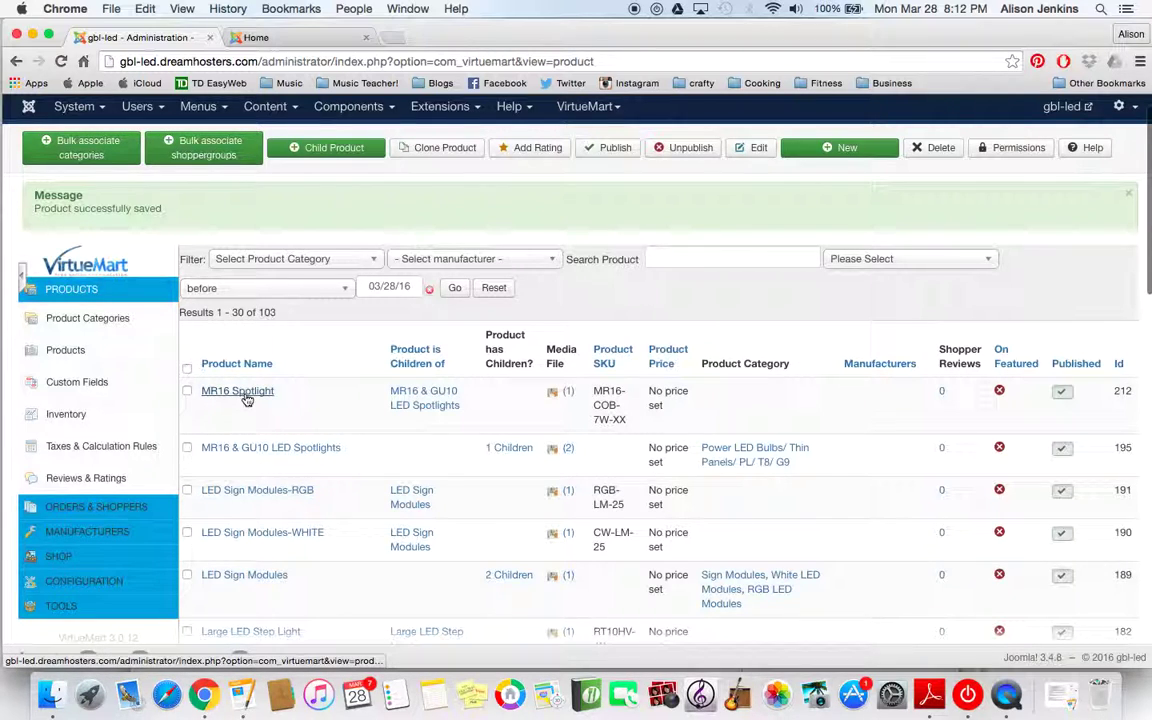
{"action": "left_click", "coordinate": [259, 452]}
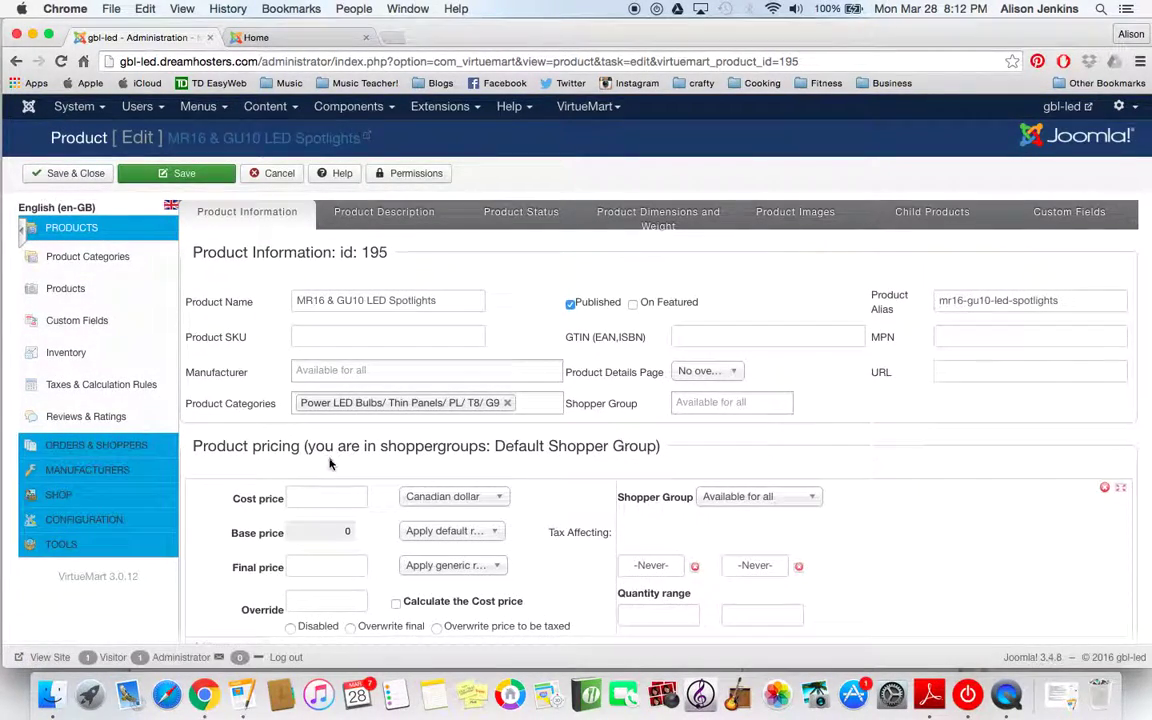
{"action": "scroll", "coordinate": [300, 480], "scroll_direction": "down", "scroll_amount": 5}
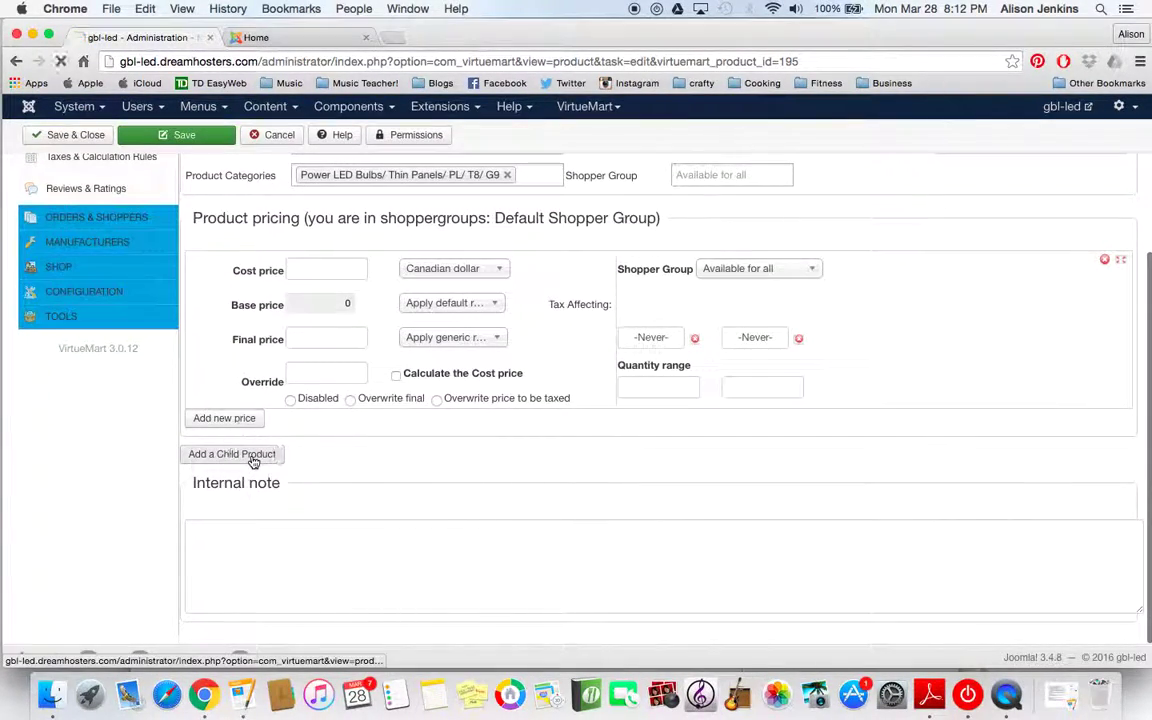
{"action": "left_click", "coordinate": [253, 458]}
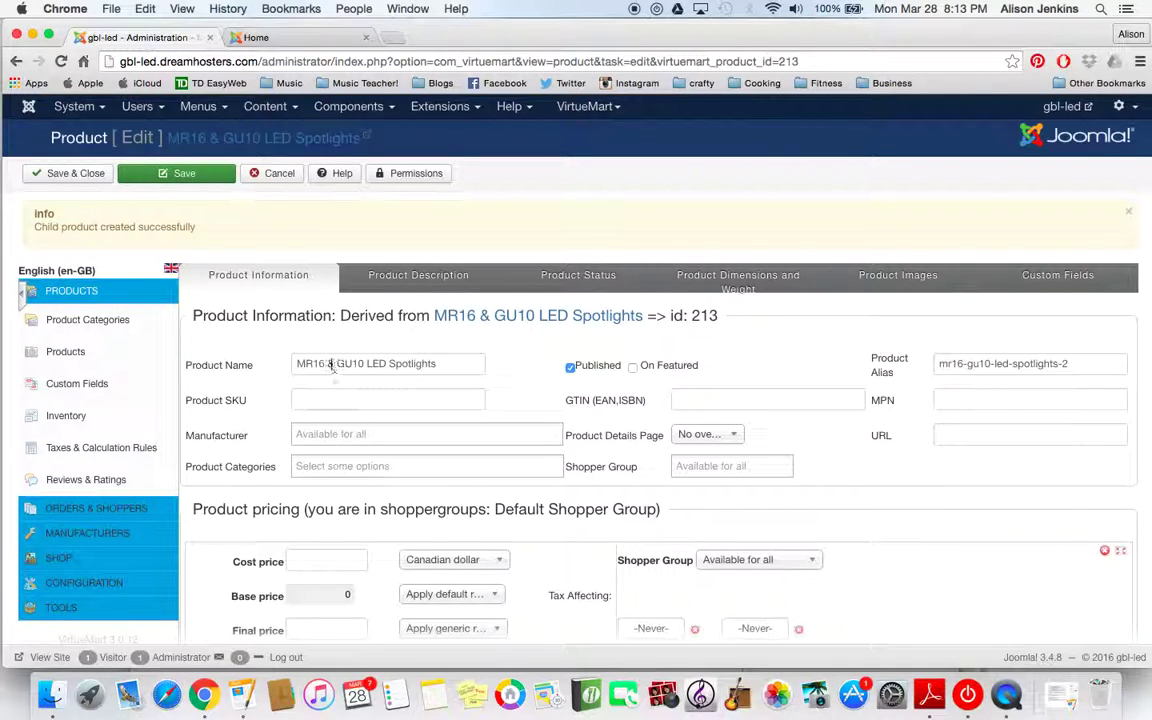
Rename the second child product to 'GU10 LED Spotlight'.
{"action": "left_click_drag", "start_coordinate": [334, 364], "coordinate": [292, 364]}
{"action": "key", "text": "BackSpace"}
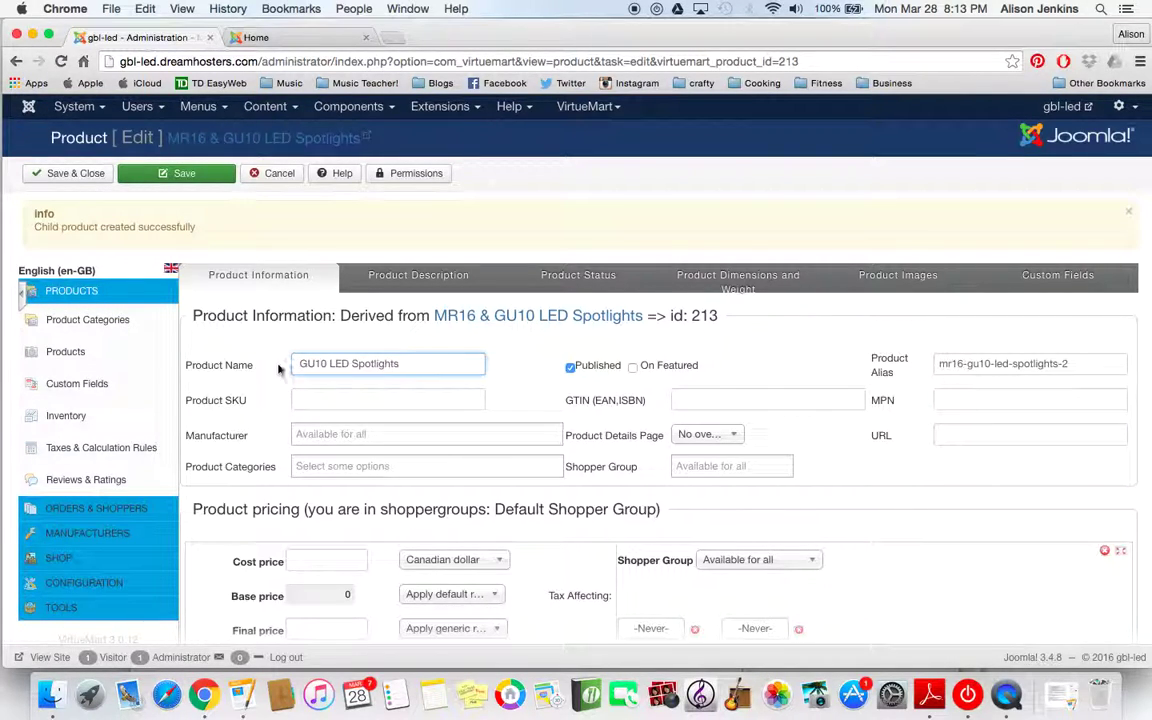
{"action": "left_click", "coordinate": [404, 362]}
{"action": "key", "text": "BackSpace"}
{"action": "left_click", "coordinate": [395, 387]}
Set the SKU to GU10-COB-7W-XX and save and close the product.
{"action": "left_click", "coordinate": [394, 403]}
{"action": "type", "text": "GU"}
{"action": "left_click", "coordinate": [391, 422]}
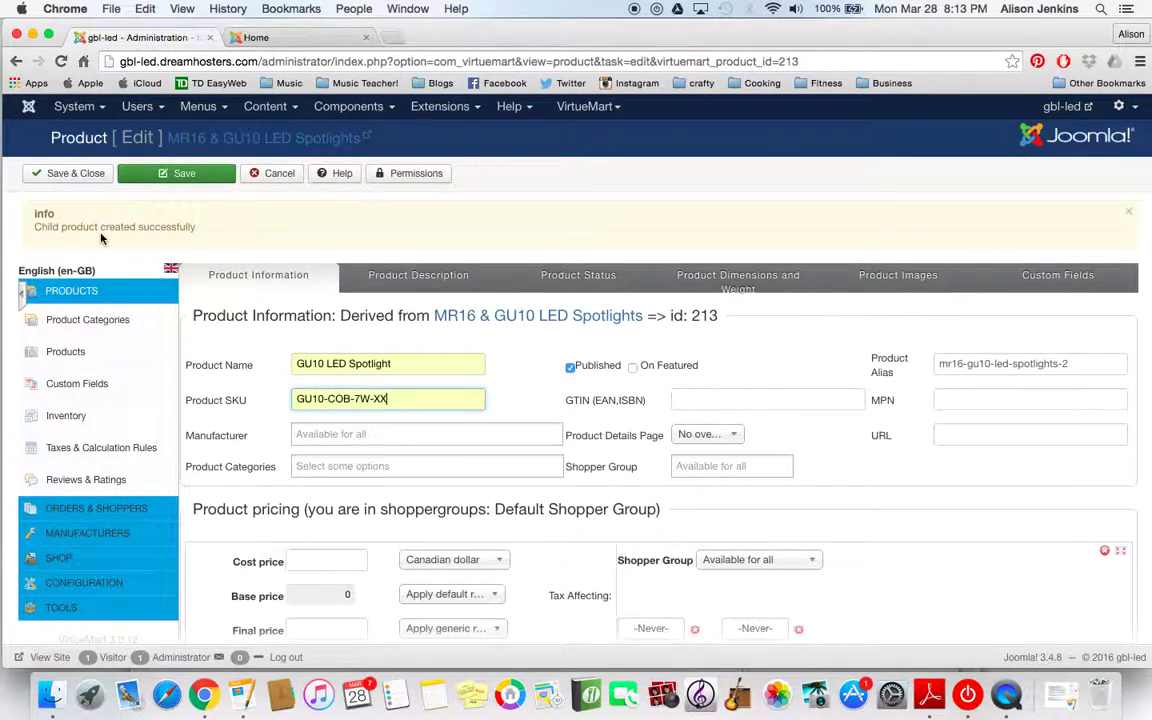
{"action": "left_click", "coordinate": [86, 176]}
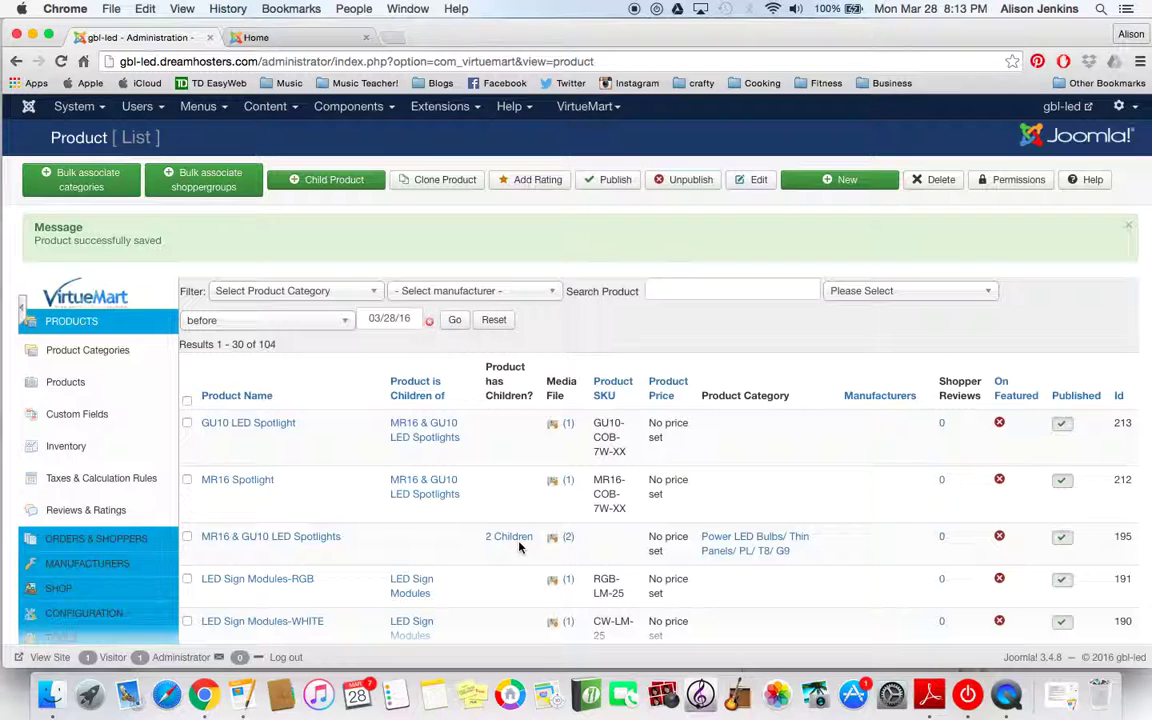
Scroll the product list to confirm the parent now shows 2 children.
{"action": "scroll", "coordinate": [257, 498], "scroll_direction": "down", "scroll_amount": 1}
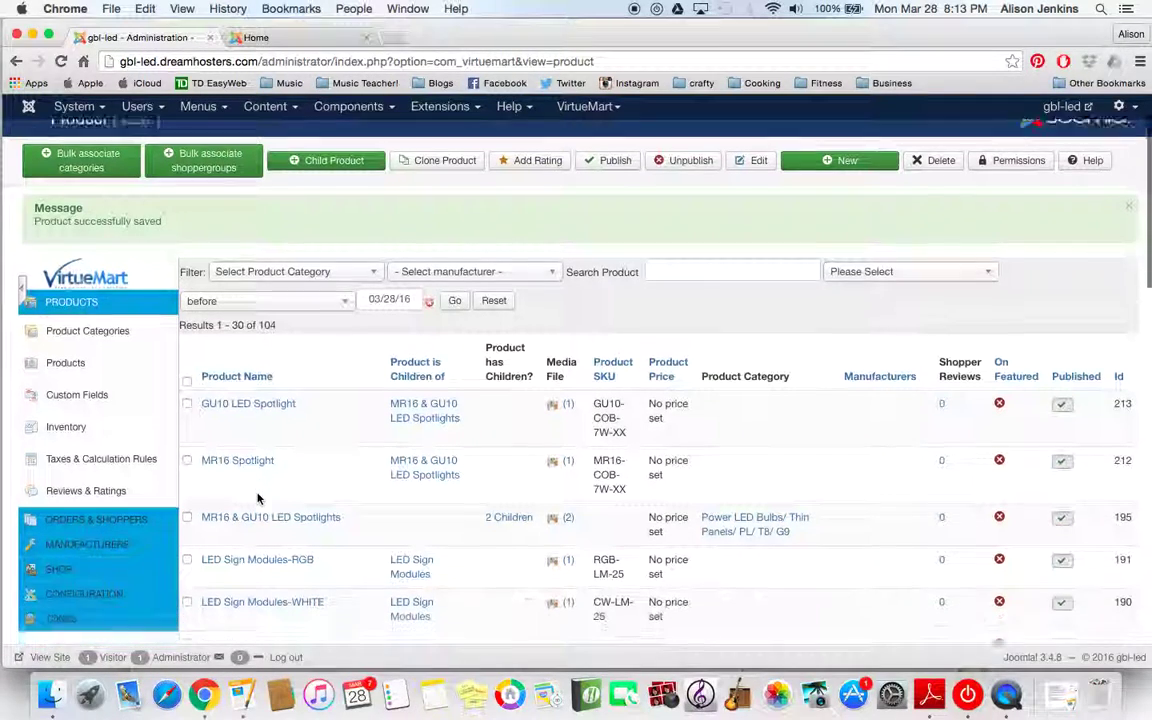
{"action": "scroll", "coordinate": [257, 498], "scroll_direction": "down", "scroll_amount": 2}
{"action": "right_click", "coordinate": [226, 470]}
{"action": "left_click", "coordinate": [288, 43]}
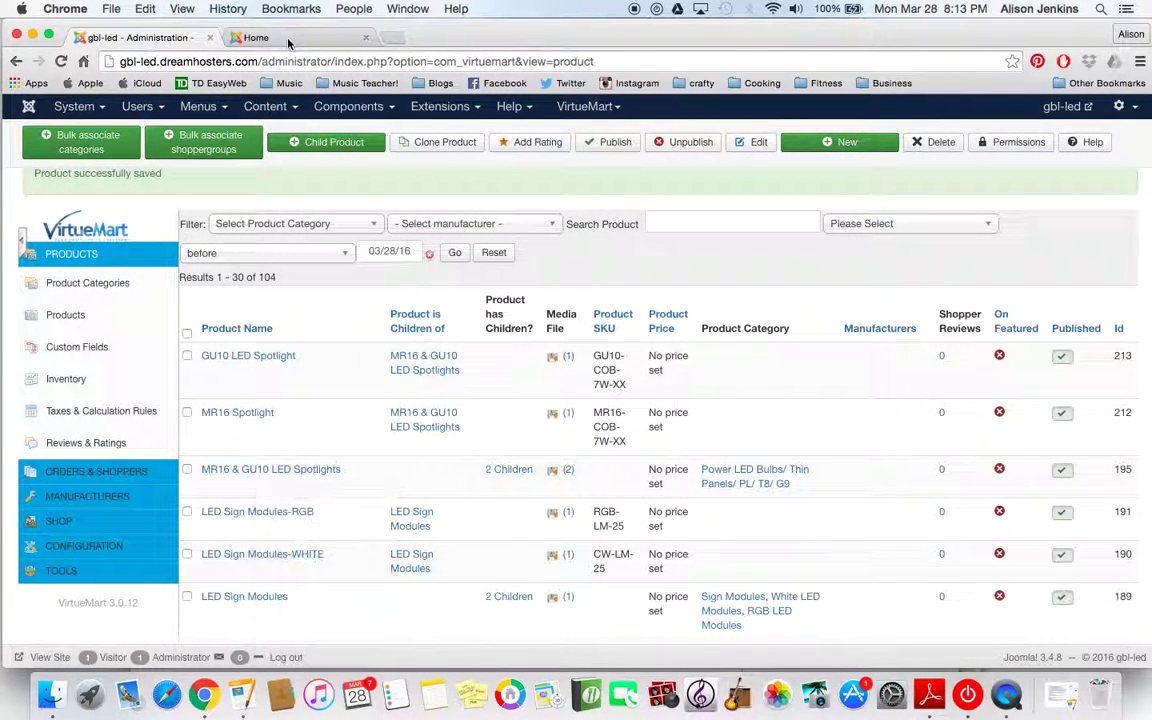
Inspect the parent's Custom Fields tab and field type list, then switch to the storefront.
{"action": "left_click", "coordinate": [256, 475]}
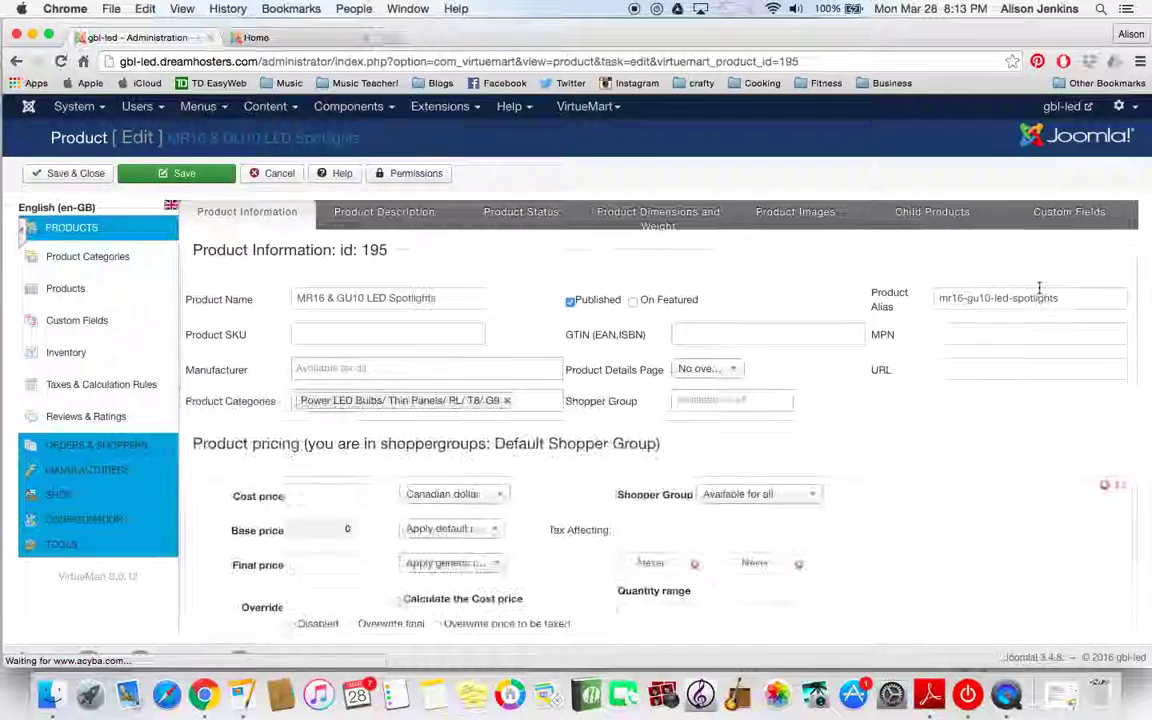
{"action": "left_click", "coordinate": [1069, 213]}
{"action": "scroll", "coordinate": [807, 447], "scroll_direction": "down", "scroll_amount": 2}
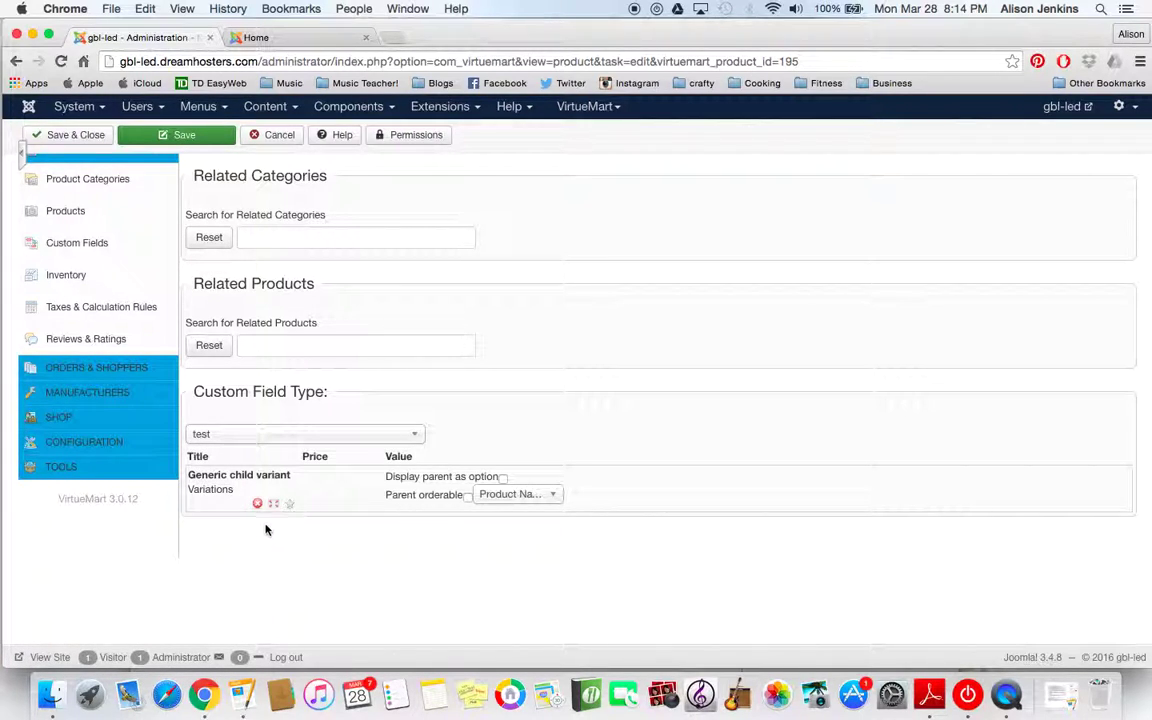
{"action": "left_click", "coordinate": [410, 434]}
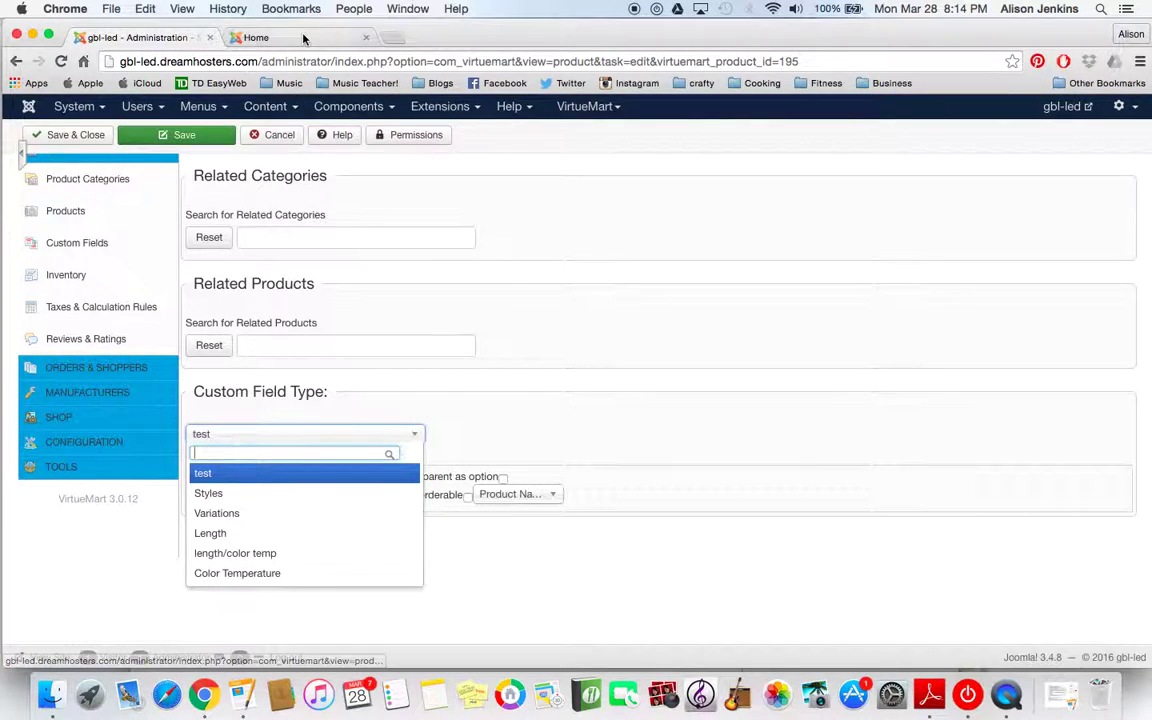
{"action": "left_click", "coordinate": [256, 37]}
On the storefront, open MR16 & GU10 LED Spotlights and check its Variations options and image.
{"action": "left_click", "coordinate": [815, 239]}
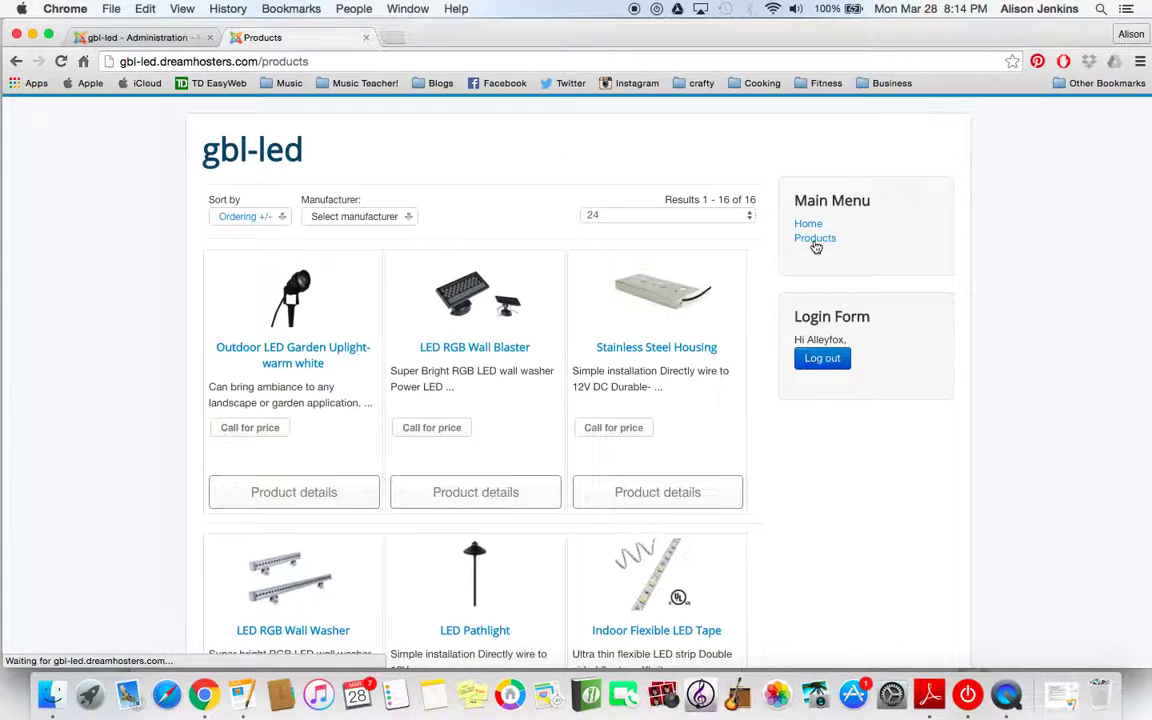
{"action": "scroll", "coordinate": [524, 404], "scroll_direction": "down", "scroll_amount": 5}
{"action": "scroll", "coordinate": [525, 405], "scroll_direction": "down", "scroll_amount": 5}
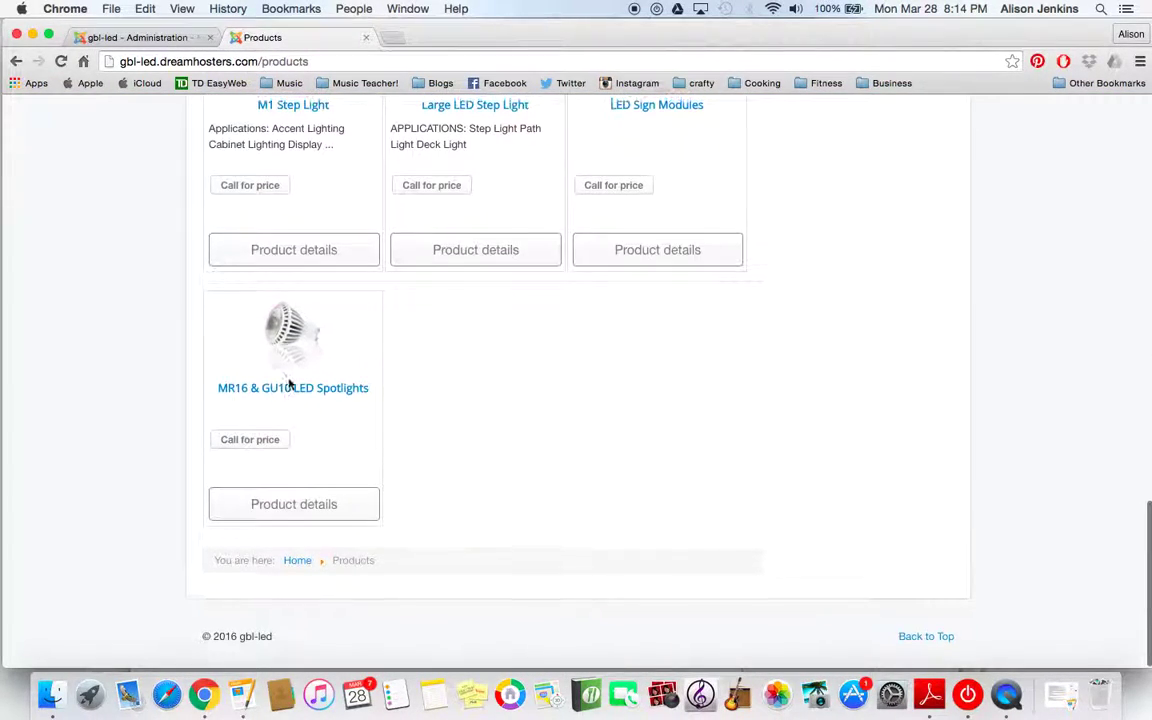
{"action": "left_click", "coordinate": [334, 391]}
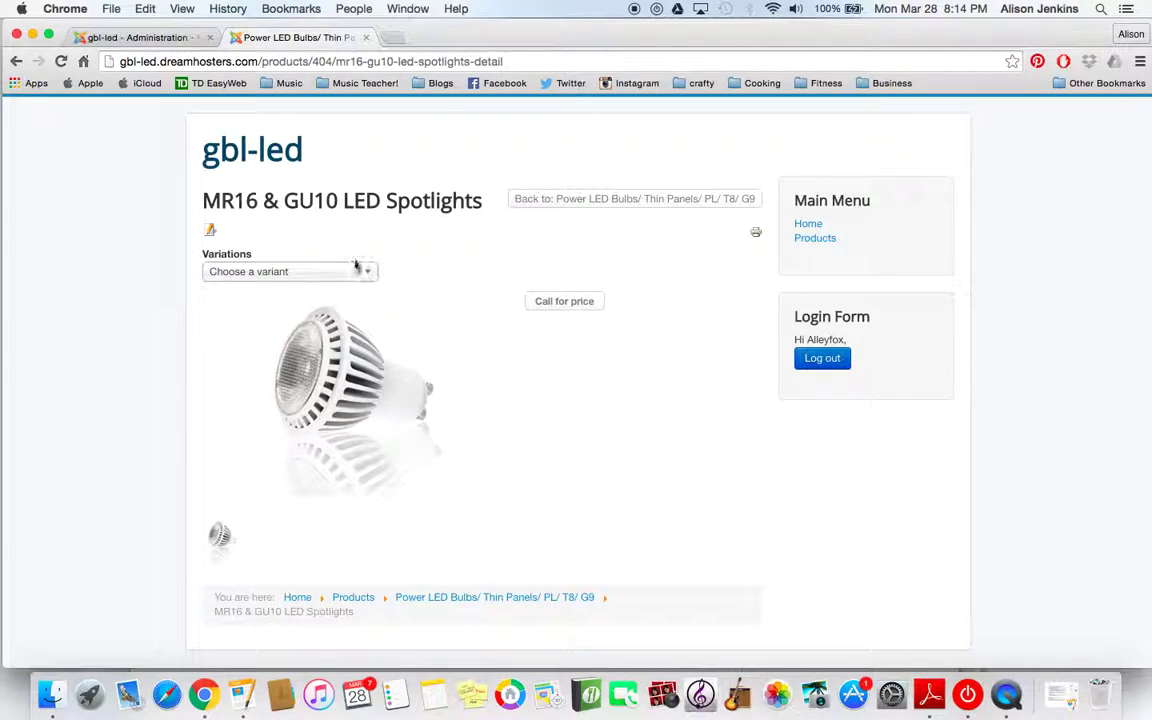
{"action": "left_click", "coordinate": [350, 271]}
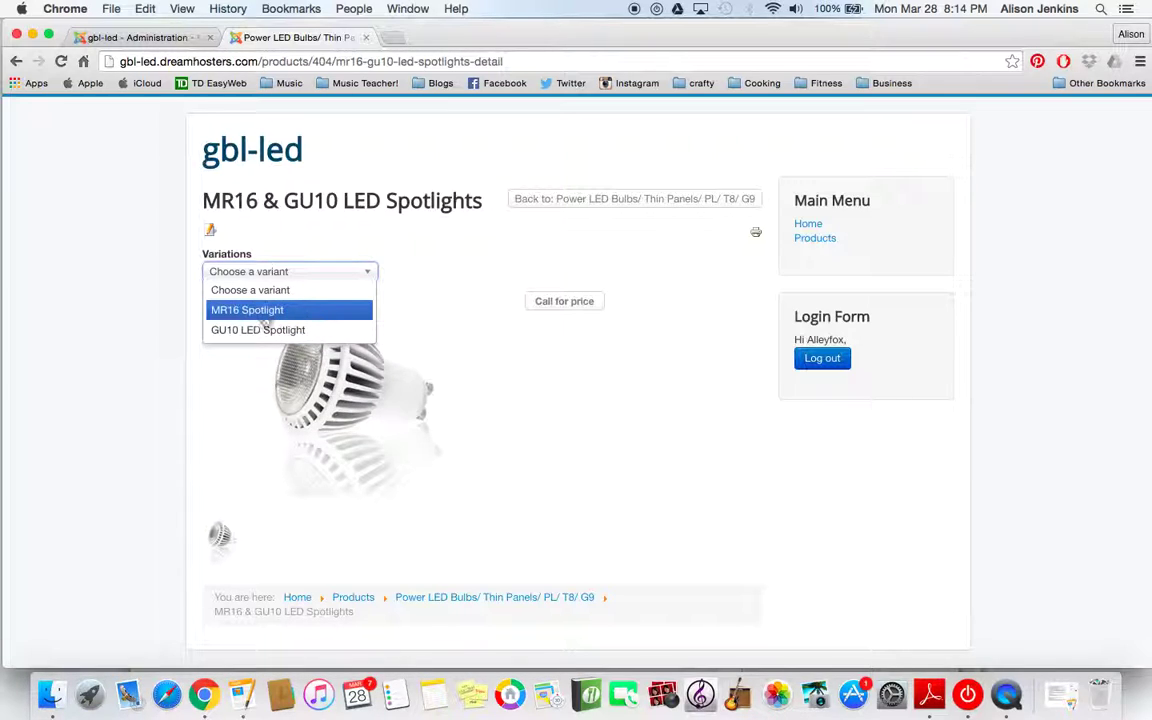
{"action": "left_click", "coordinate": [411, 302]}
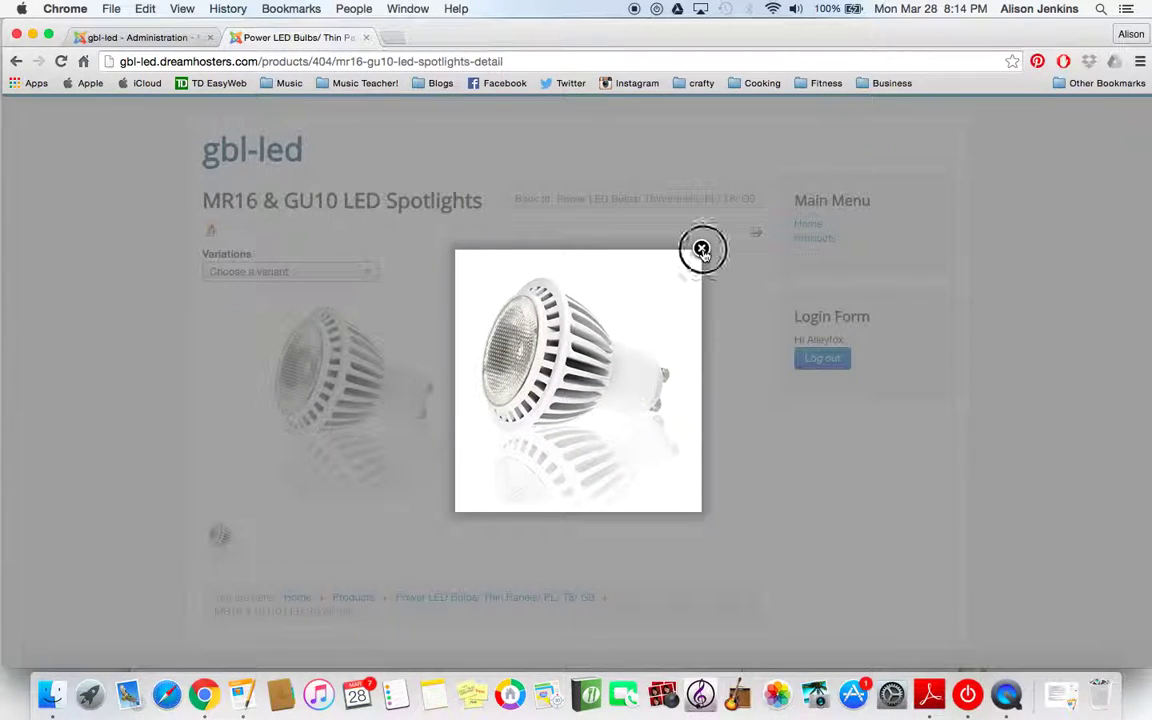
{"action": "left_click", "coordinate": [702, 250]}
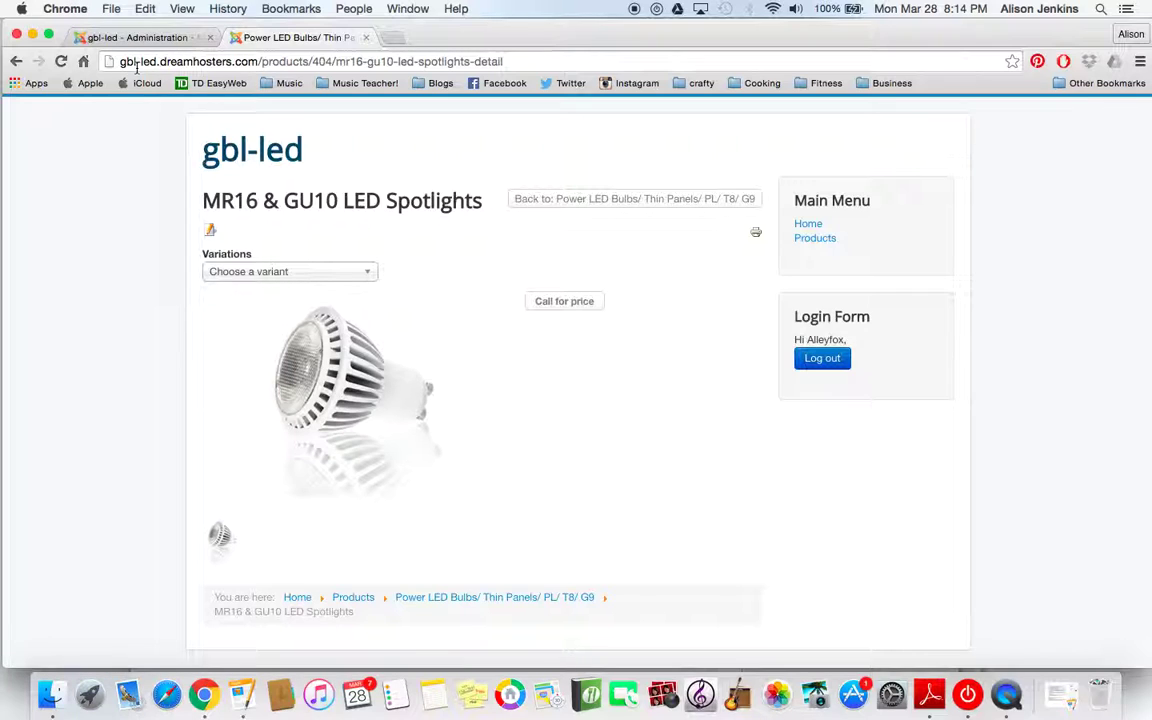
Return to the administrator's Products list and open MR16 Spotlight (id 212).
{"action": "left_click", "coordinate": [809, 226]}
{"action": "left_click", "coordinate": [143, 37]}
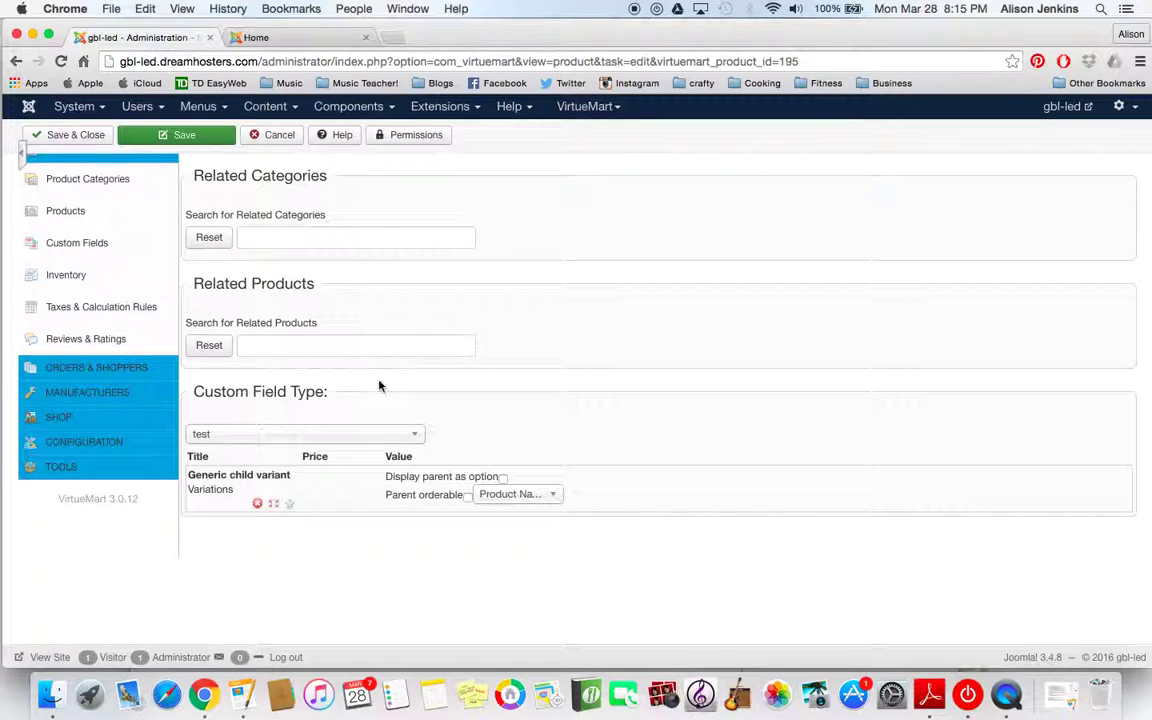
{"action": "left_click", "coordinate": [77, 215]}
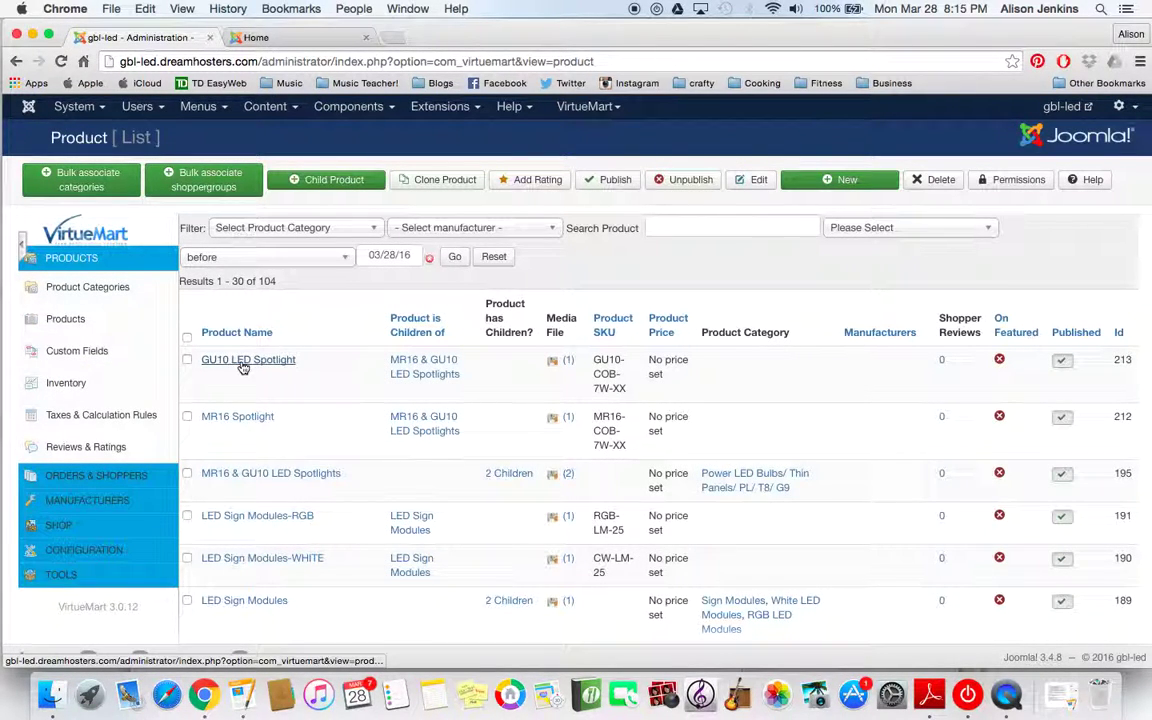
{"action": "left_click", "coordinate": [234, 418]}
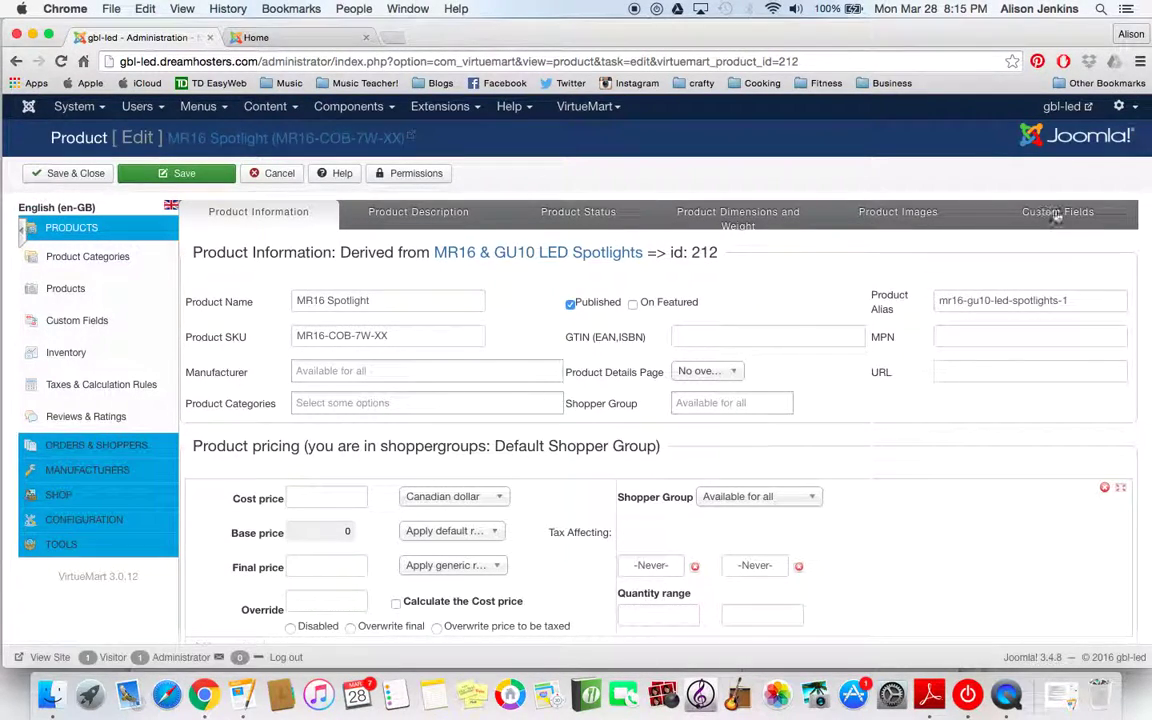
Add a Variations generic child variant field on MR16 Spotlight's Custom Fields tab.
{"action": "left_click", "coordinate": [1060, 215]}
{"action": "scroll", "coordinate": [765, 480], "scroll_direction": "down", "scroll_amount": 2}
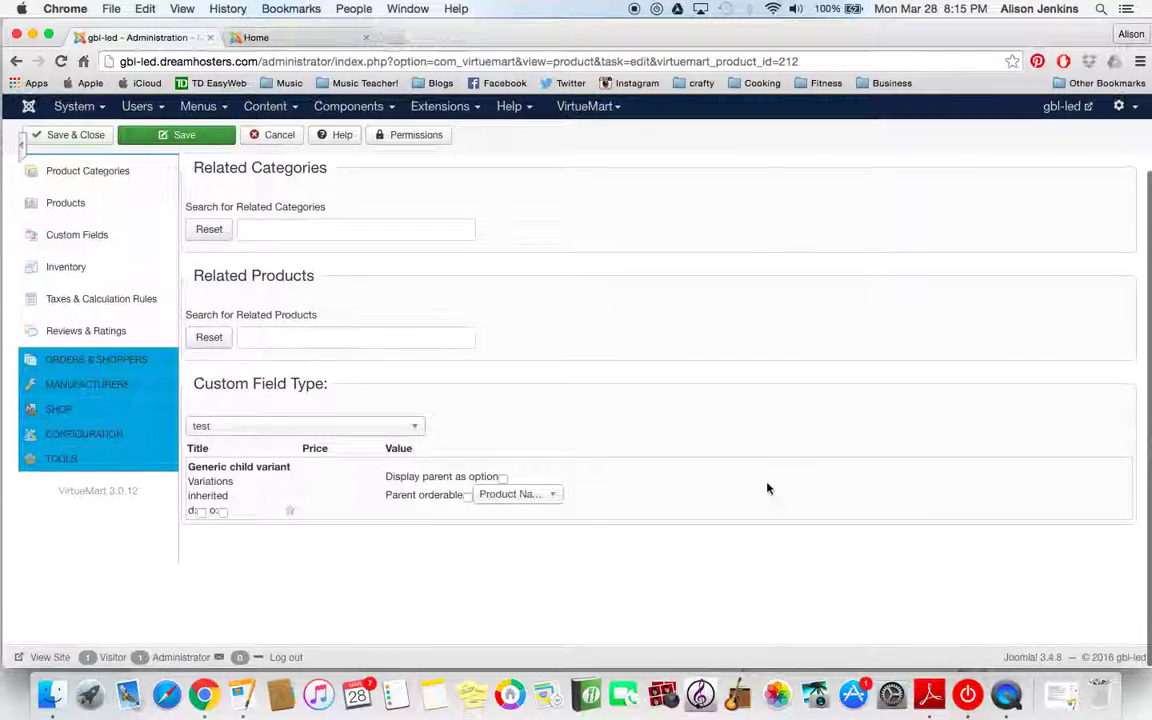
{"action": "left_click", "coordinate": [416, 427]}
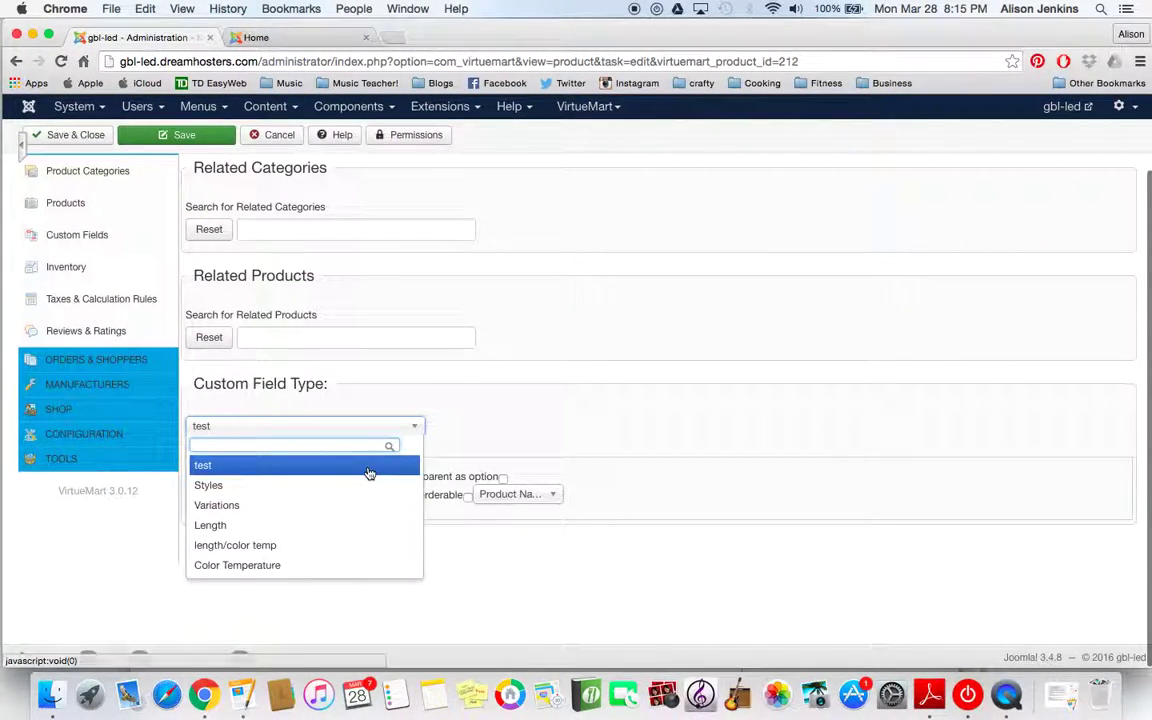
{"action": "left_click", "coordinate": [217, 503]}
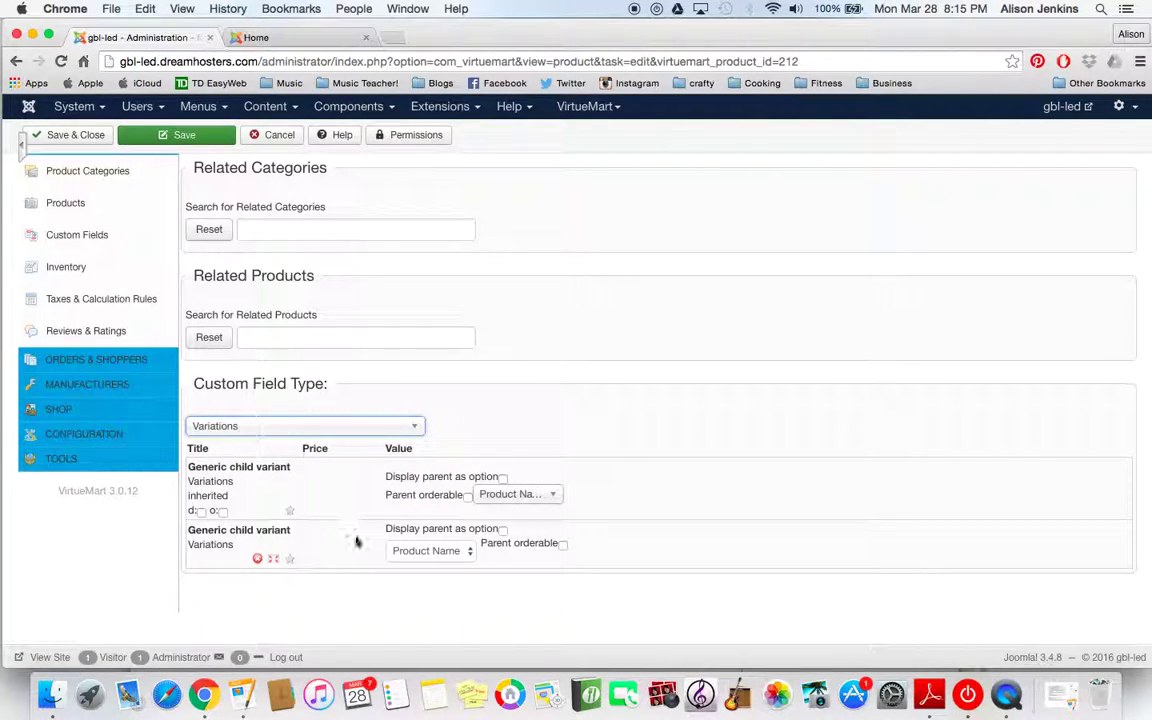
Replace the generic child variant row with a Styles multi-variant field.
{"action": "left_click", "coordinate": [258, 559]}
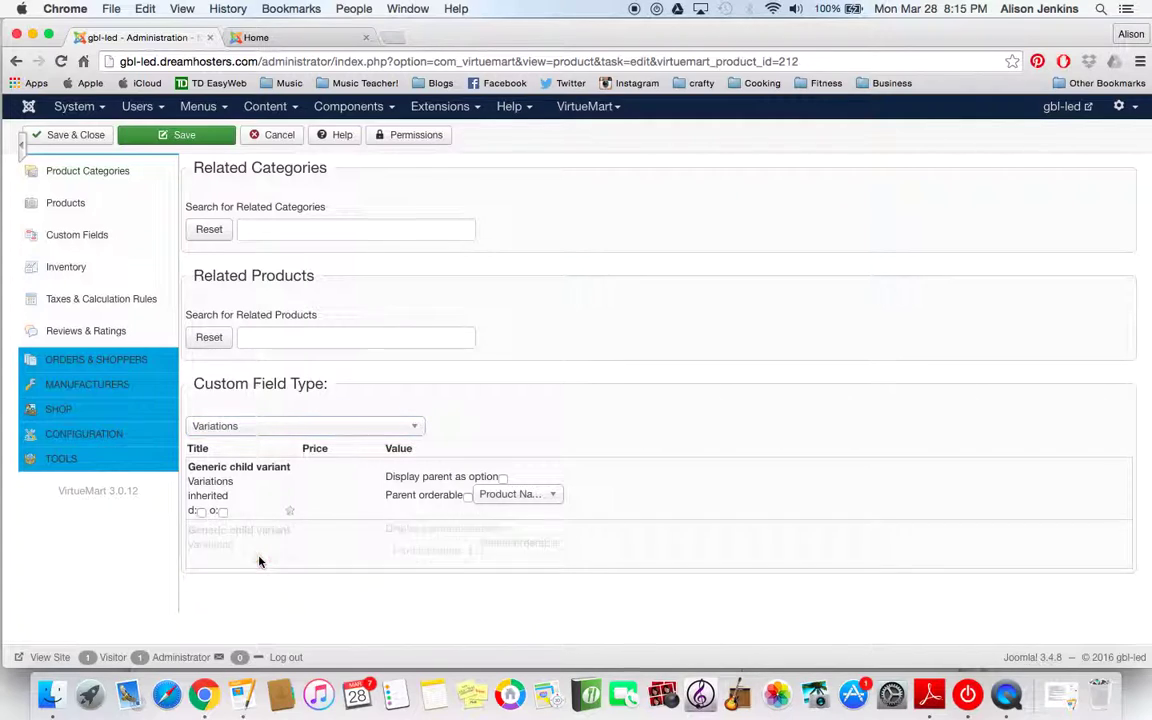
{"action": "left_click", "coordinate": [416, 426]}
{"action": "left_click", "coordinate": [367, 485]}
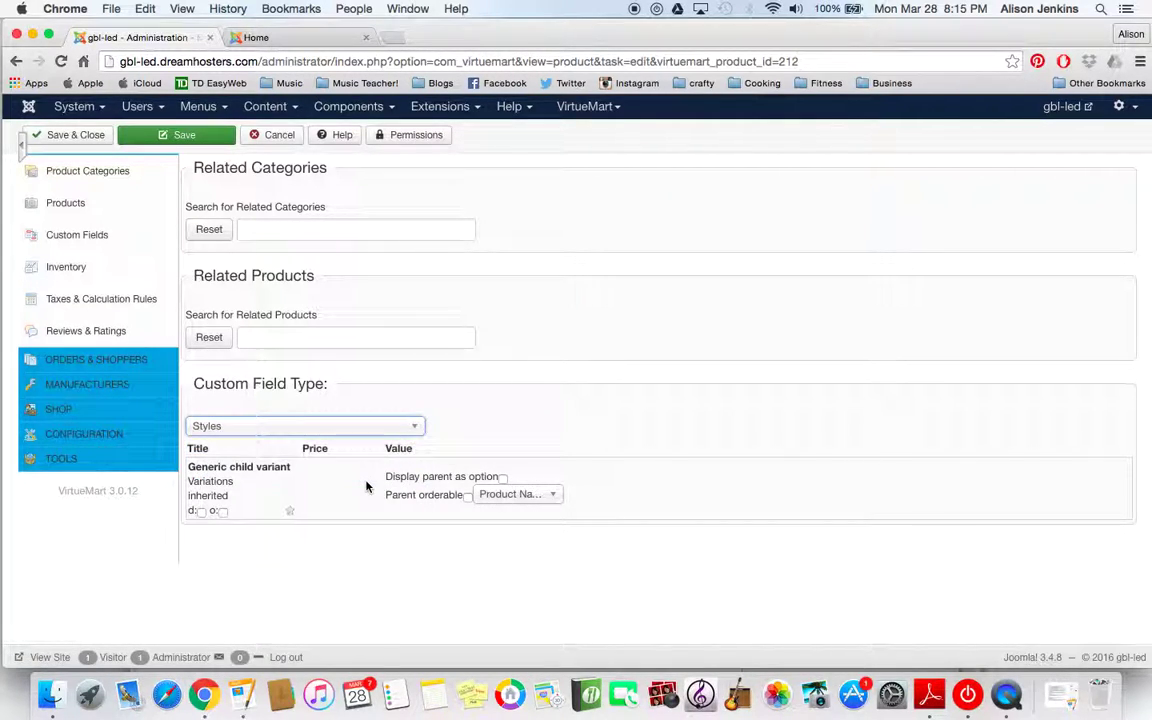
{"action": "scroll", "coordinate": [434, 518], "scroll_direction": "down", "scroll_amount": 4}
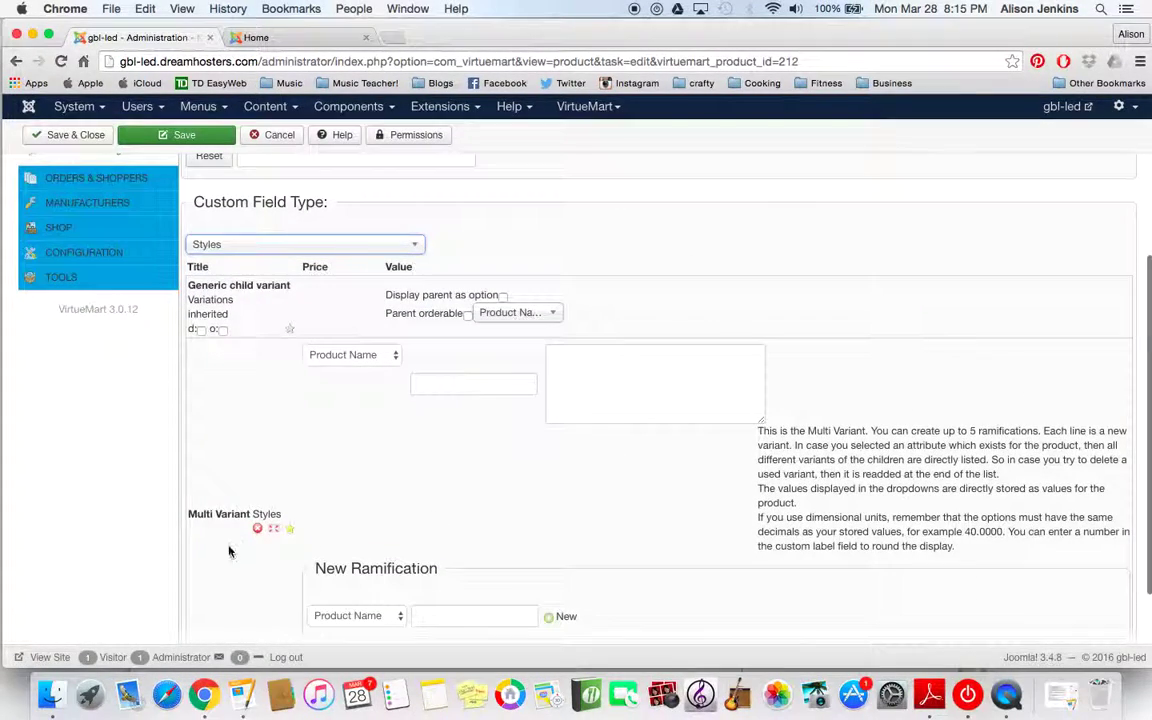
{"action": "scroll", "coordinate": [245, 514], "scroll_direction": "up", "scroll_amount": 4}
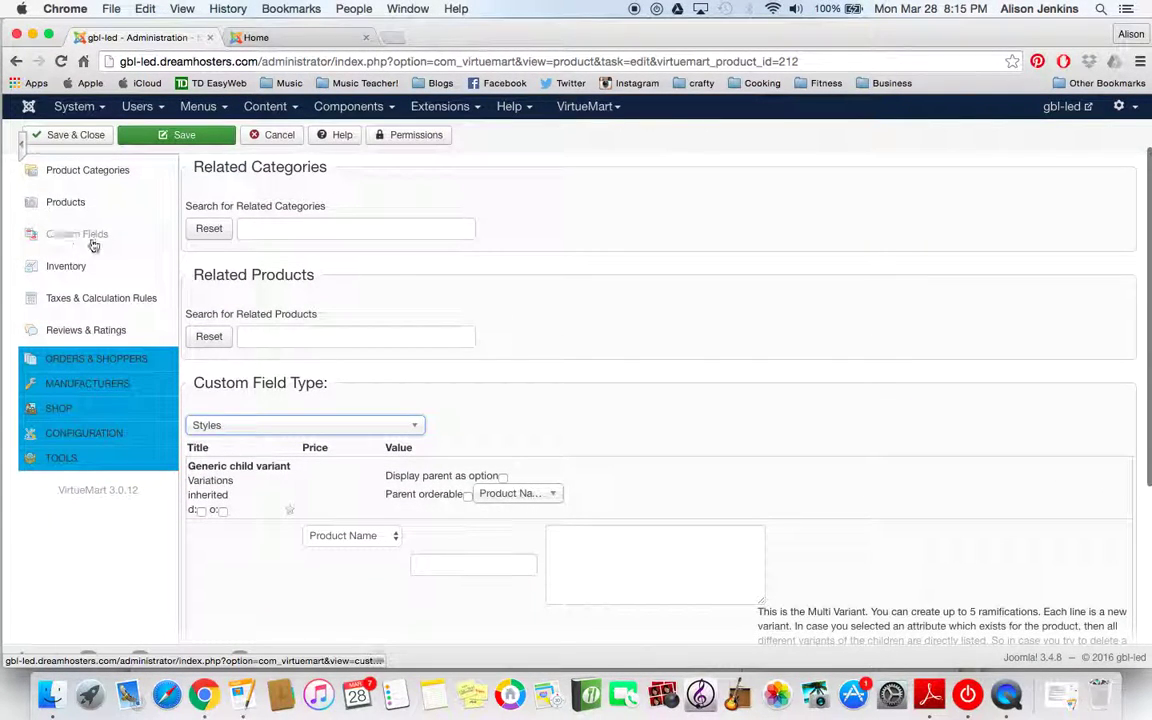
{"action": "scroll", "coordinate": [347, 517], "scroll_direction": "down", "scroll_amount": 6}
{"action": "scroll", "coordinate": [393, 589], "scroll_direction": "up", "scroll_amount": 2}
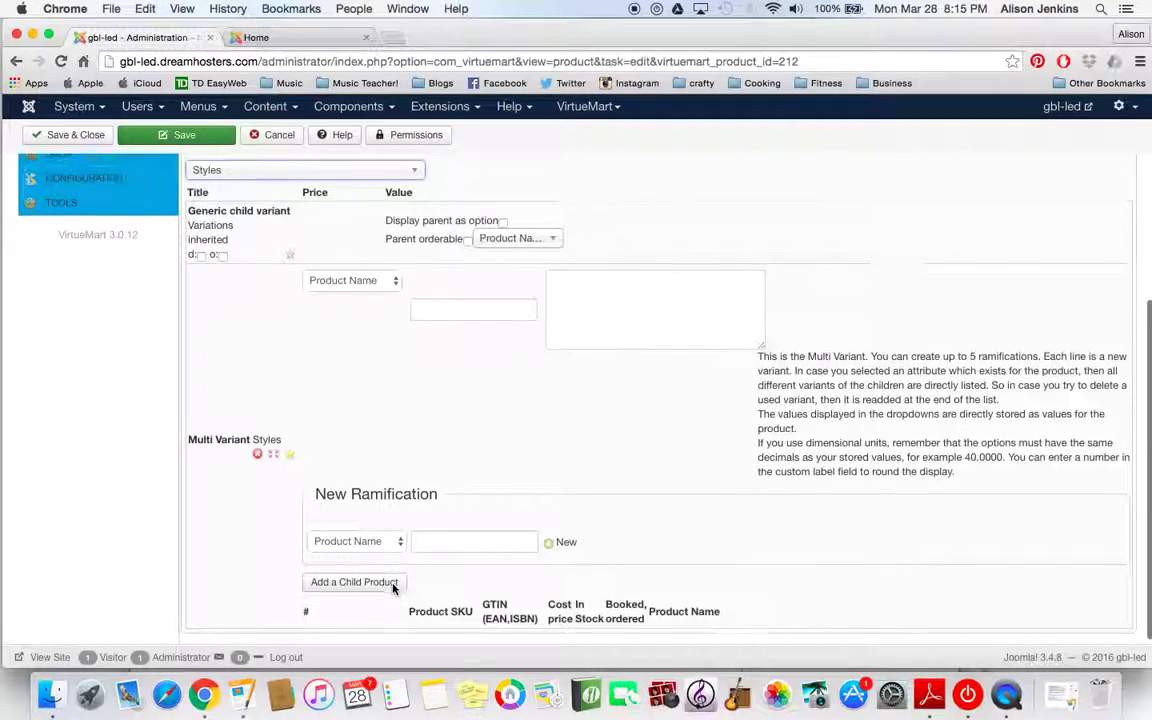
Give the multi-variant a custom label 'Color Temperature'.
{"action": "left_click", "coordinate": [396, 340]}
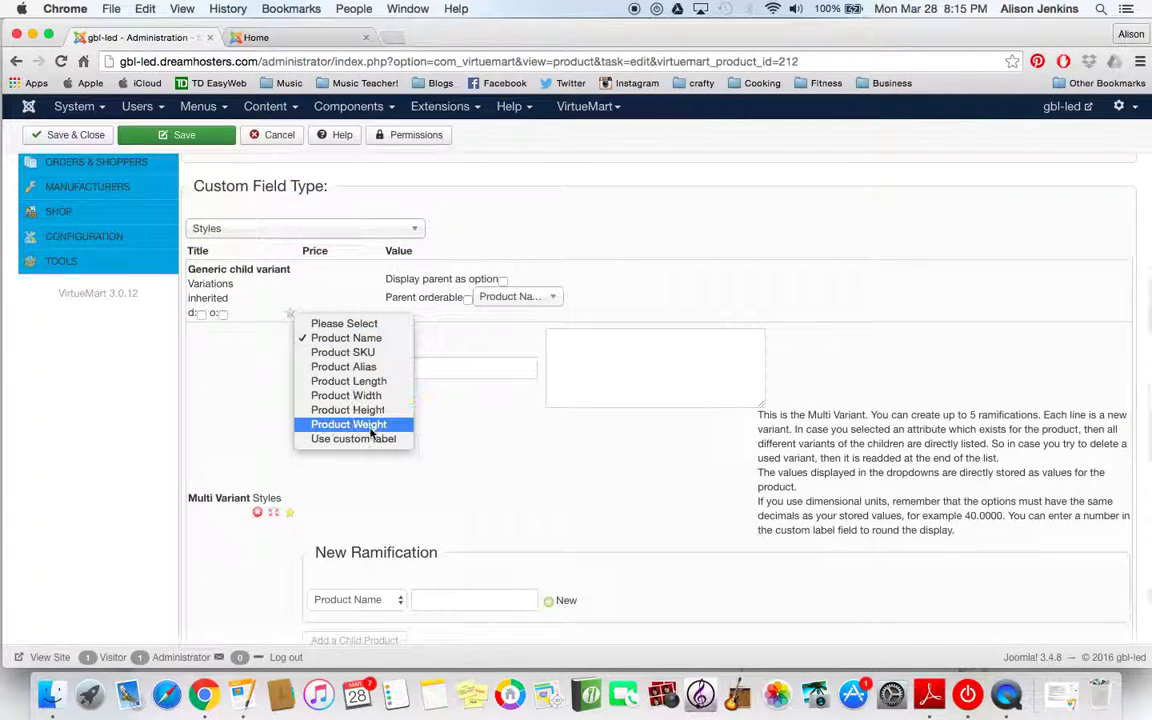
{"action": "left_click", "coordinate": [370, 439]}
{"action": "left_click", "coordinate": [424, 368]}
{"action": "type", "text": "Co"}
{"action": "left_click", "coordinate": [458, 410]}
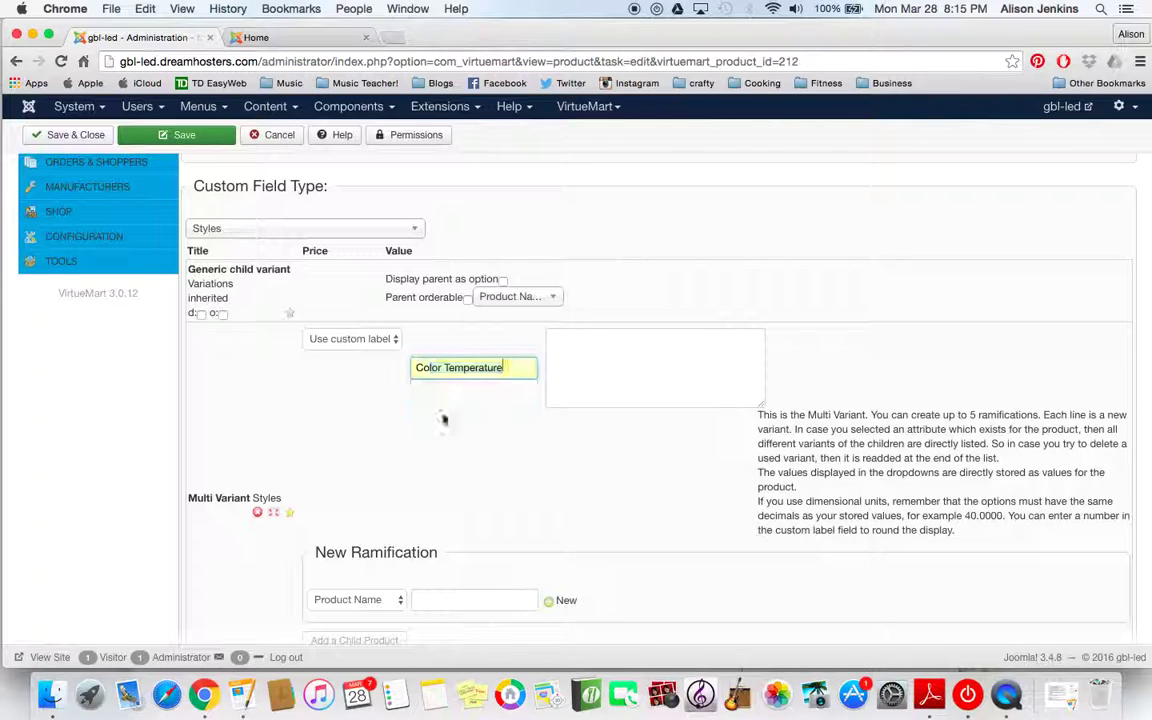
Enter the variant options Warm White 3000K and Natural White 5000K on separate lines.
{"action": "left_click", "coordinate": [585, 357]}
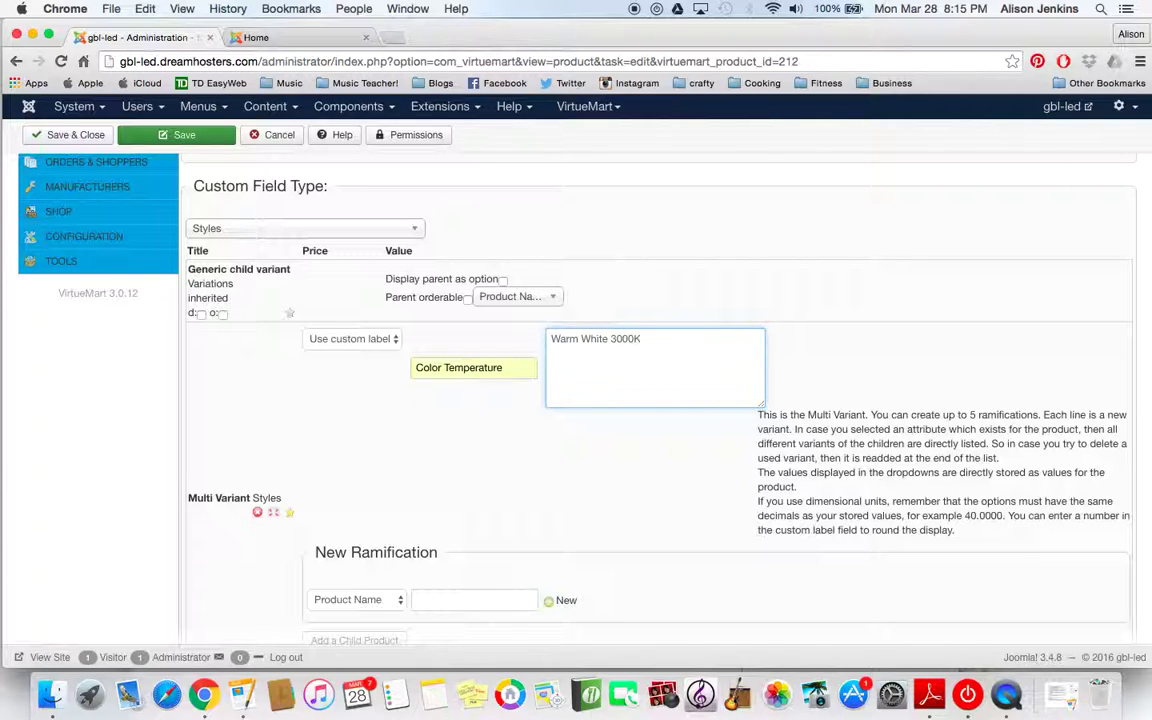
{"action": "type", "text": "Warm White 3000K"}
{"action": "key", "text": "Return"}
{"action": "type", "text": "Natural White"}
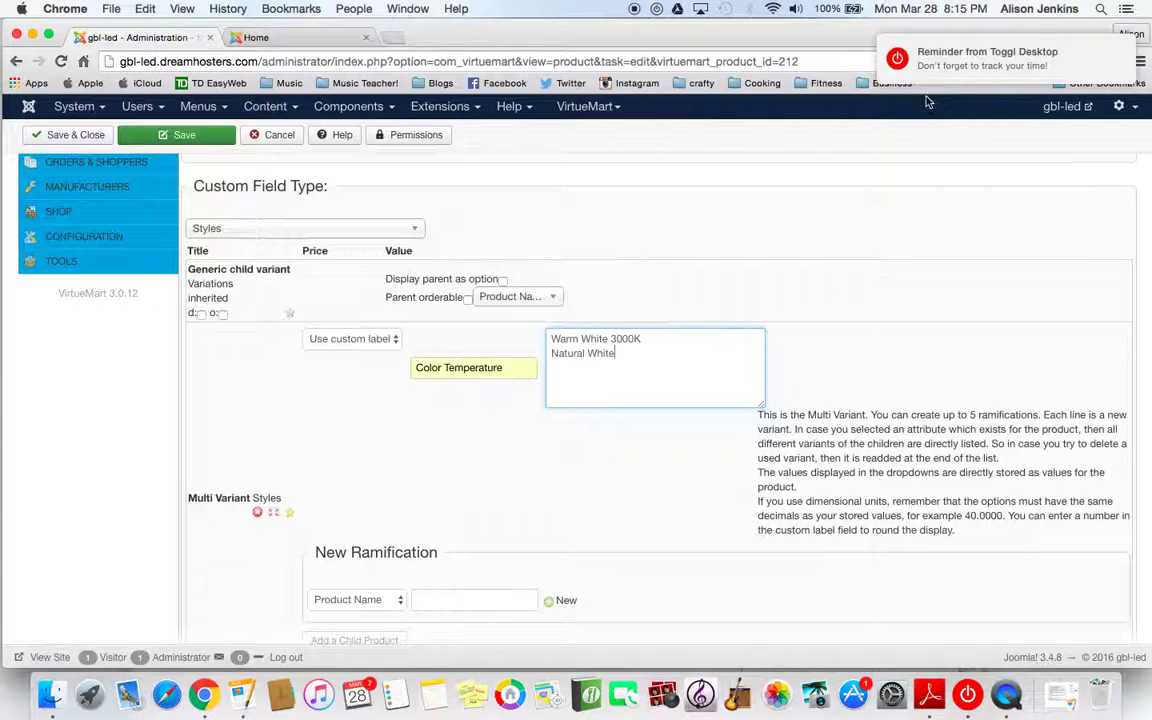
Start the time-tracker timer, then save the MR16 Spotlight product.
{"action": "left_click", "coordinate": [975, 58]}
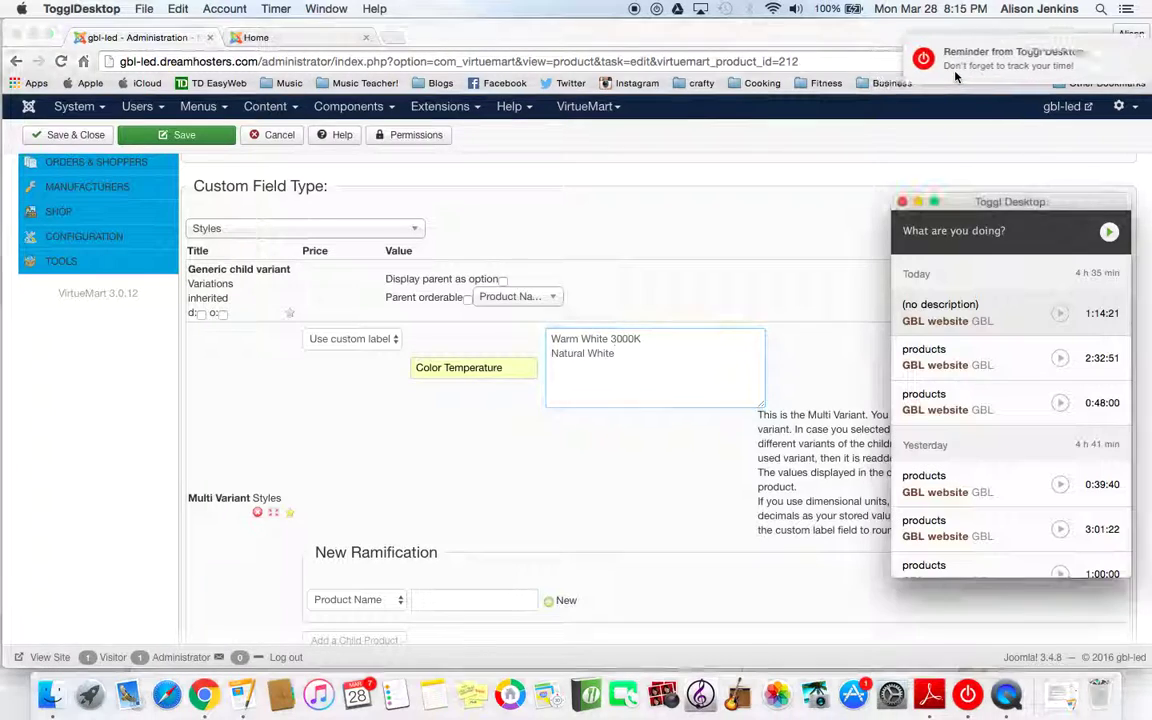
{"action": "left_click", "coordinate": [1109, 233]}
{"action": "left_click", "coordinate": [670, 273]}
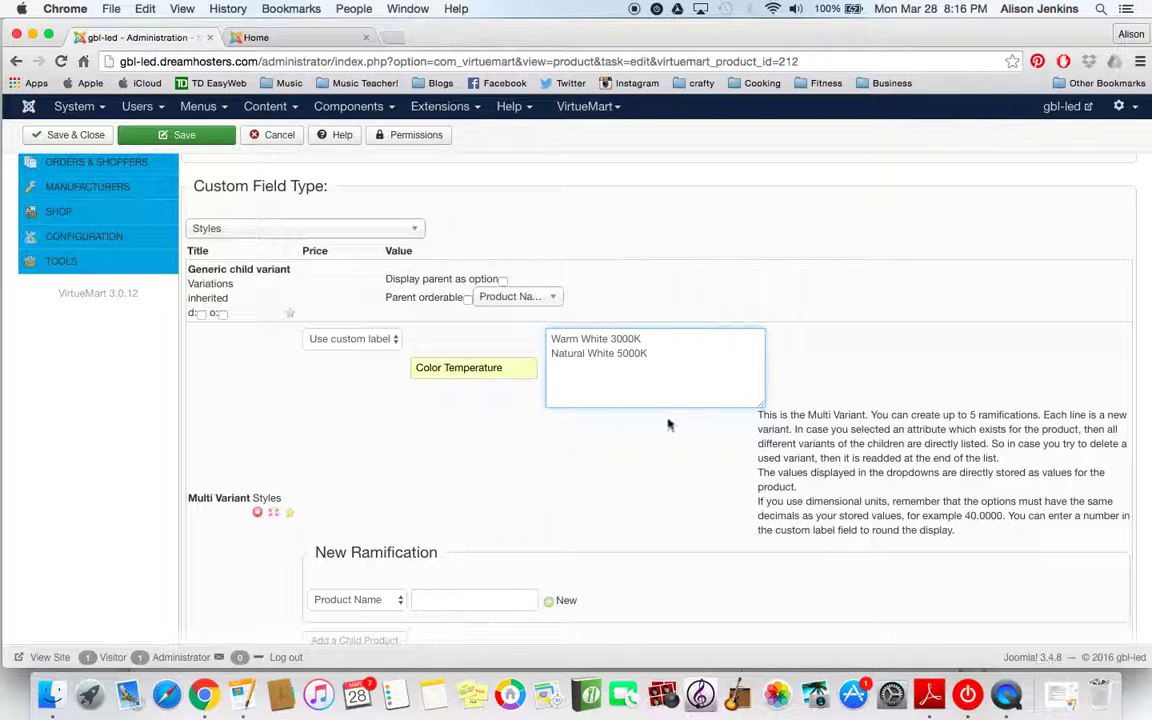
{"action": "scroll", "coordinate": [540, 500], "scroll_direction": "down", "scroll_amount": 3}
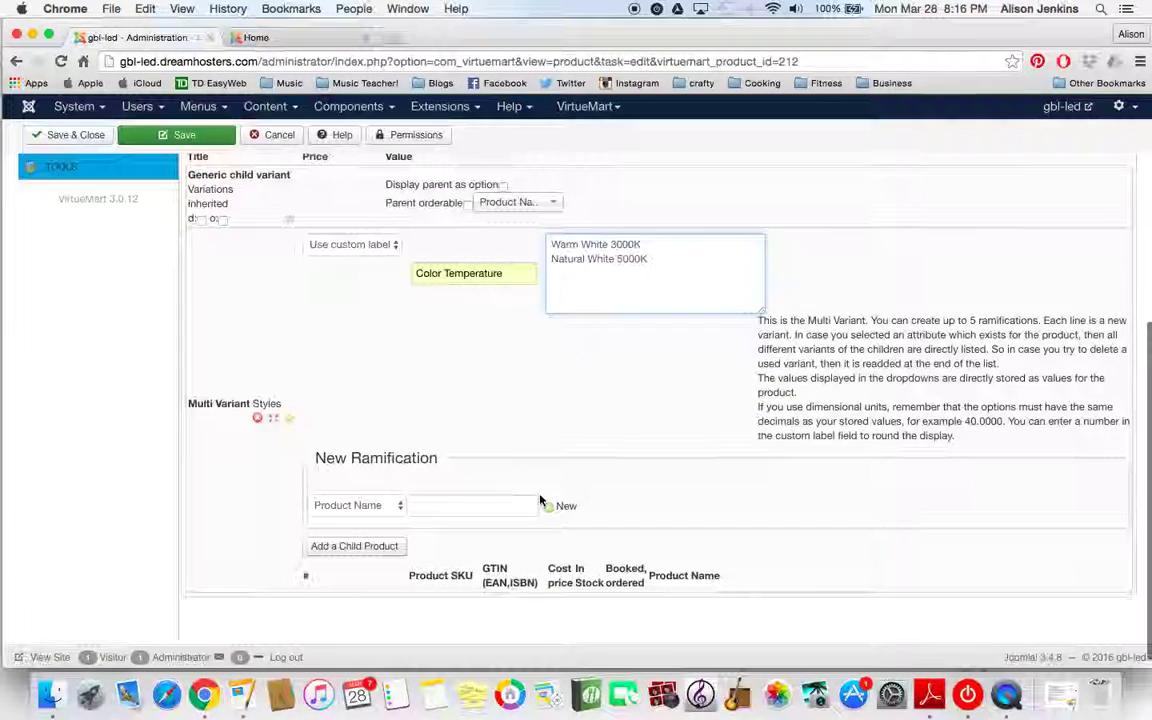
{"action": "scroll", "coordinate": [540, 500], "scroll_direction": "up", "scroll_amount": 2}
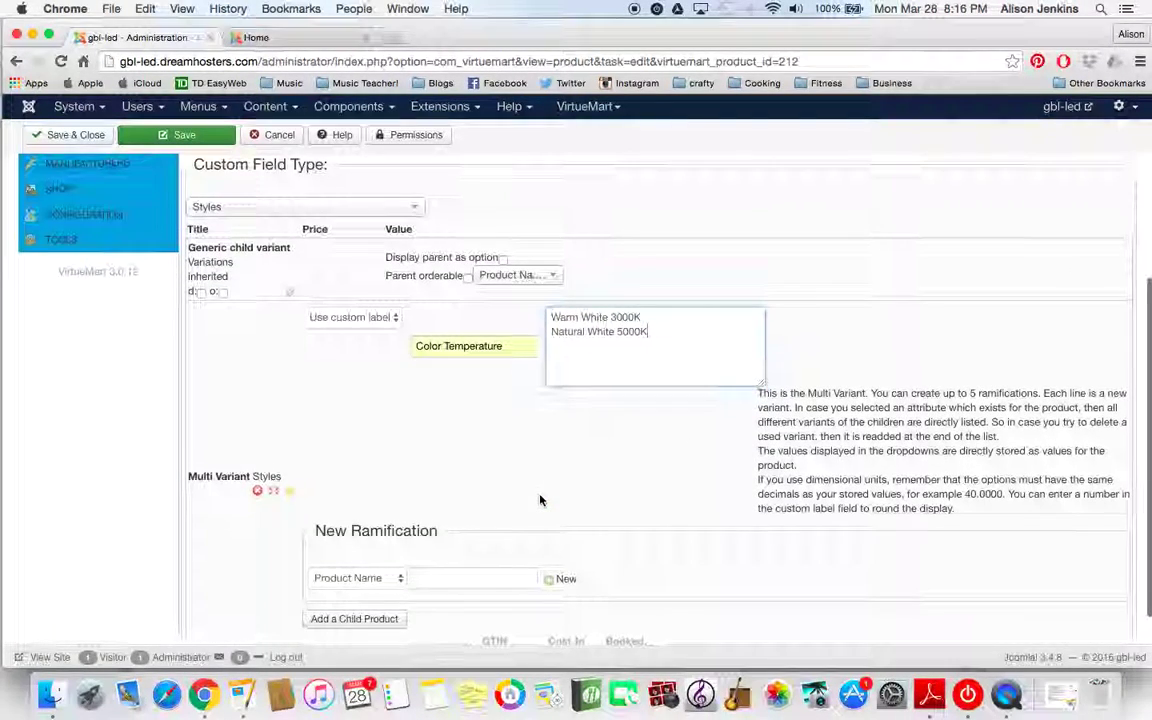
{"action": "left_click", "coordinate": [136, 138]}
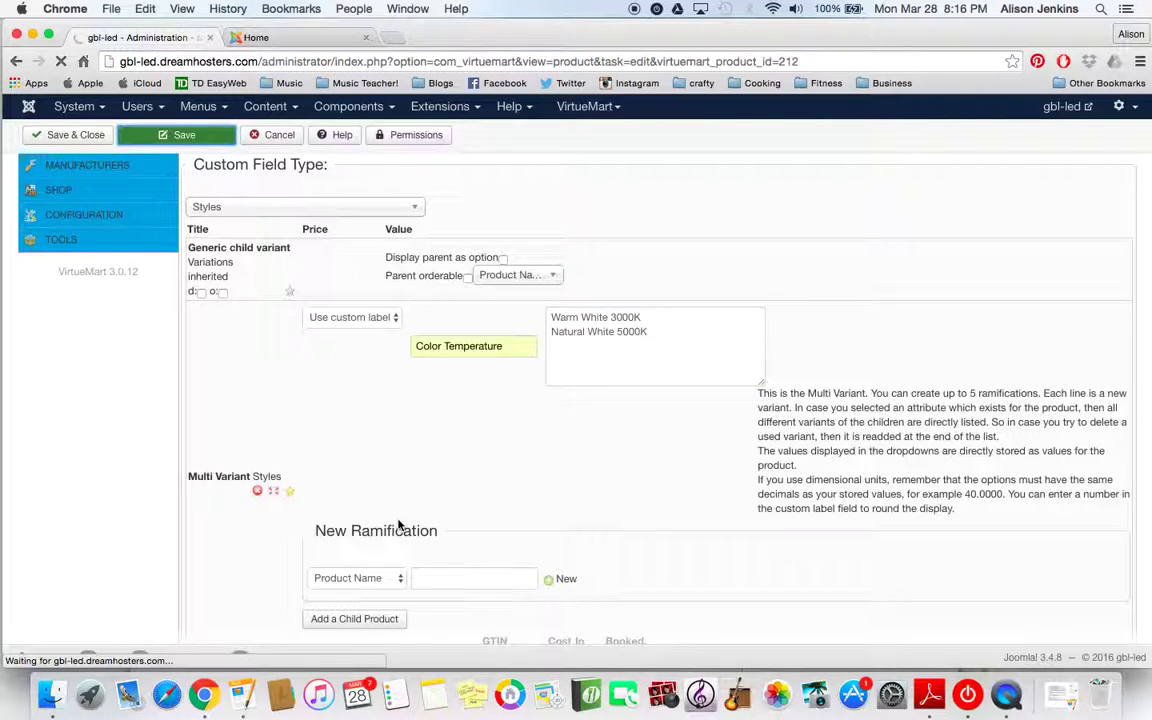
Open the MR16 & GU10 LED Spotlights product page from the storefront product listing.
{"action": "left_click", "coordinate": [282, 40]}
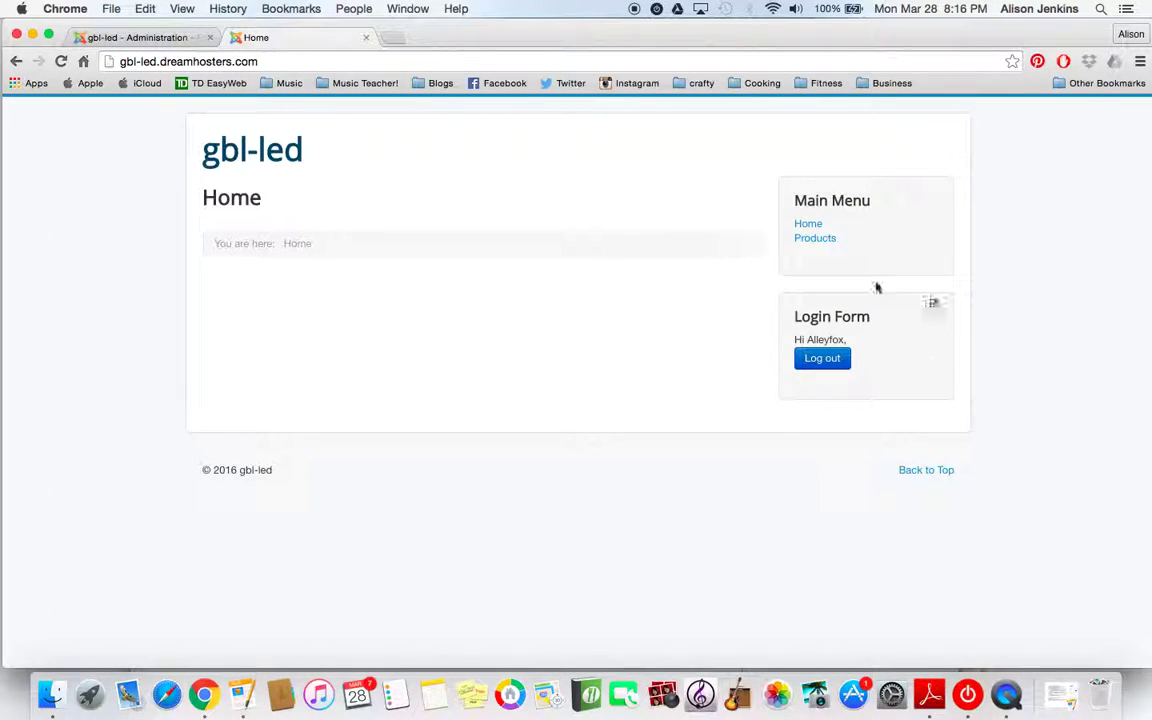
{"action": "left_click", "coordinate": [815, 238]}
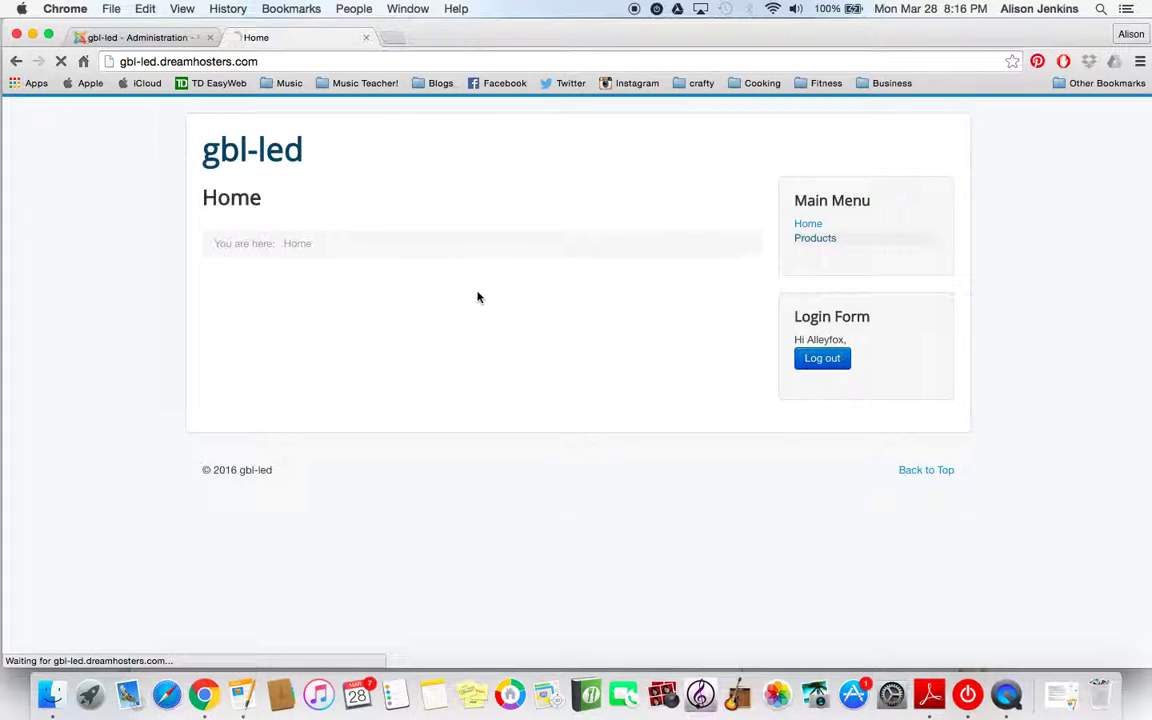
{"action": "scroll", "coordinate": [477, 296], "scroll_direction": "down", "scroll_amount": 10}
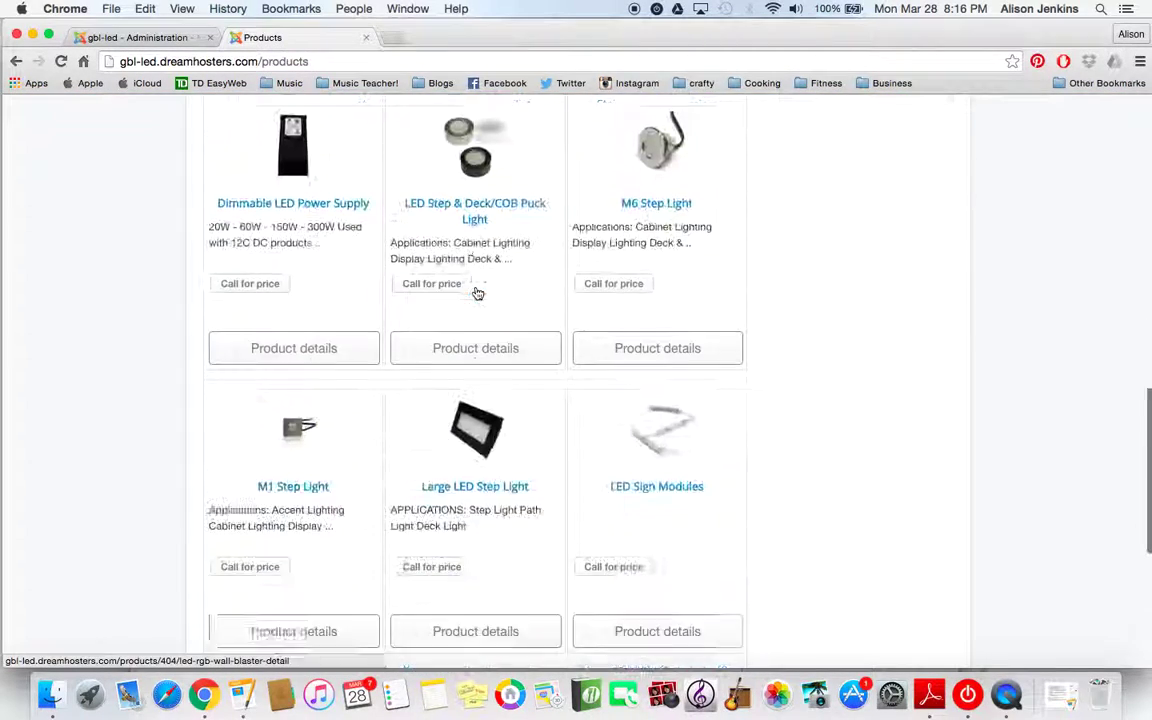
{"action": "left_click", "coordinate": [340, 503]}
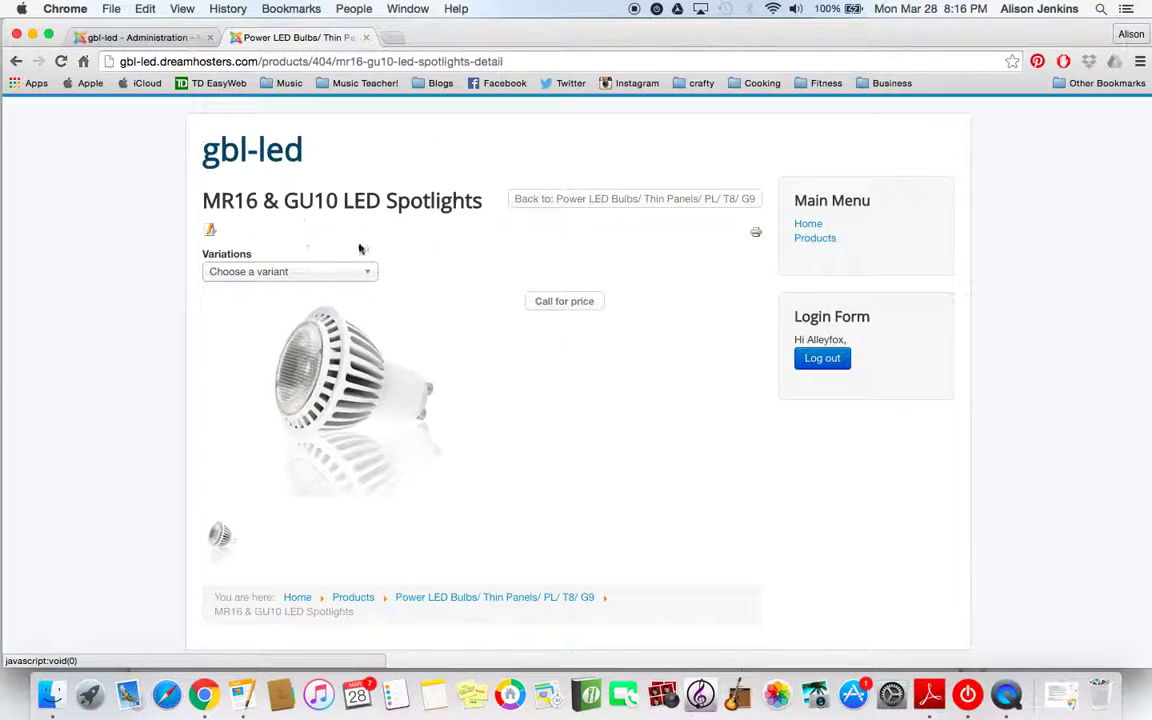
Select the MR16 Spotlight variation, check its Color Temperature choices, then return to the administrator.
{"action": "left_click", "coordinate": [360, 270]}
{"action": "left_click", "coordinate": [340, 310]}
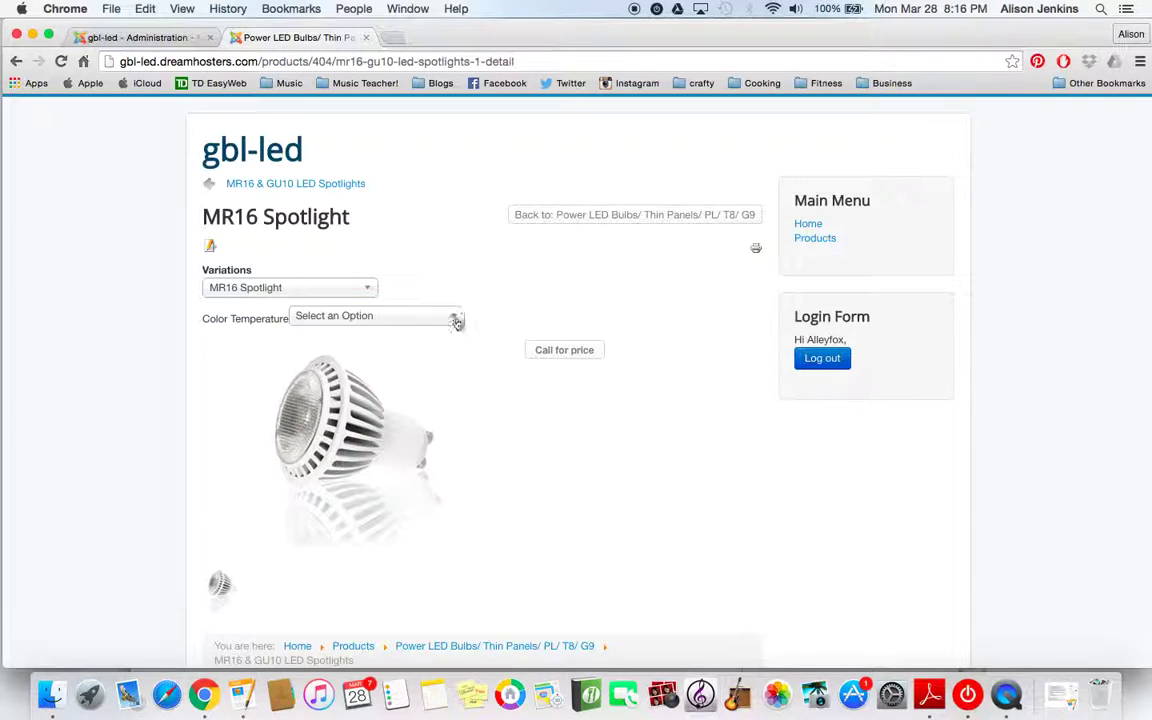
{"action": "left_click", "coordinate": [455, 318]}
{"action": "left_click", "coordinate": [501, 327]}
{"action": "left_click", "coordinate": [130, 37]}
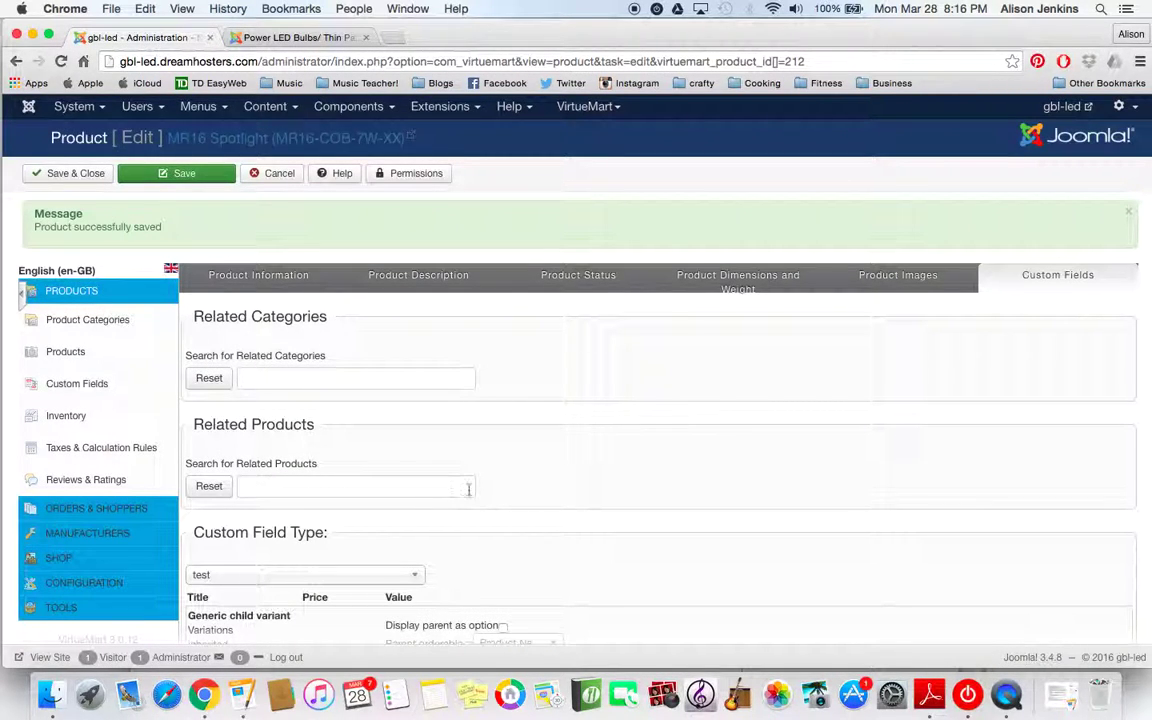
Add two new child products (ids 214 and 215) beside child 212 of the MR16 Spotlight.
{"action": "scroll", "coordinate": [586, 506], "scroll_direction": "down", "scroll_amount": 10}
{"action": "scroll", "coordinate": [586, 506], "scroll_direction": "up", "scroll_amount": 2}
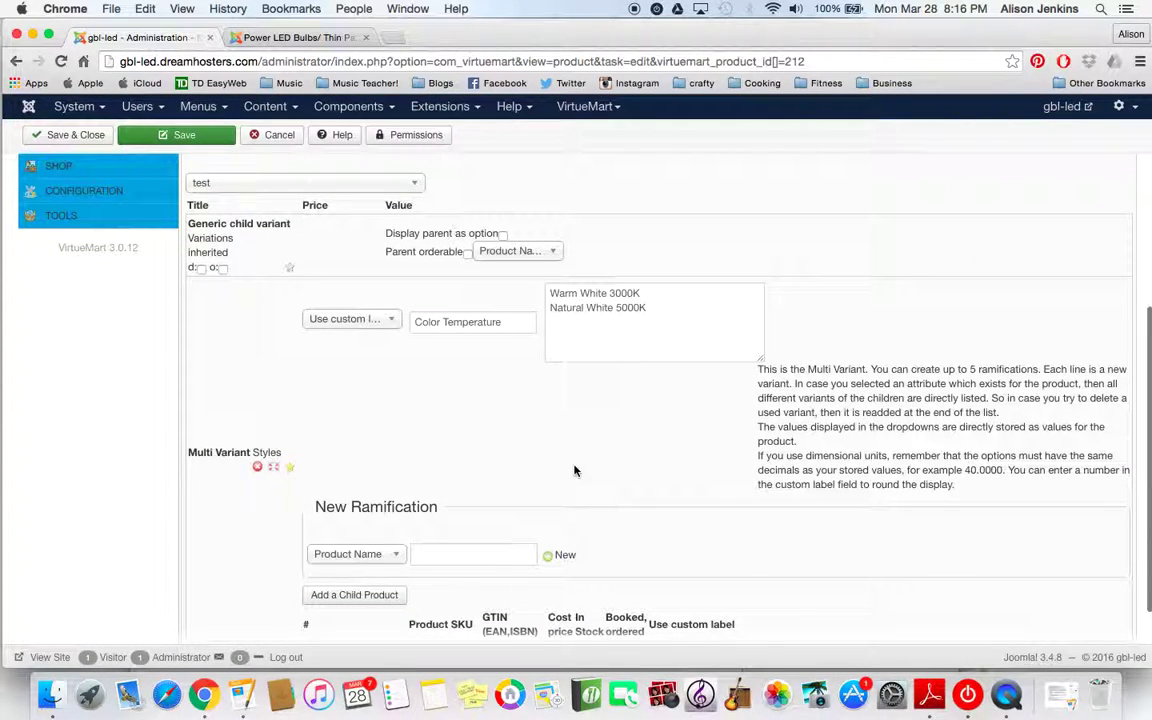
{"action": "scroll", "coordinate": [574, 470], "scroll_direction": "down", "scroll_amount": 2}
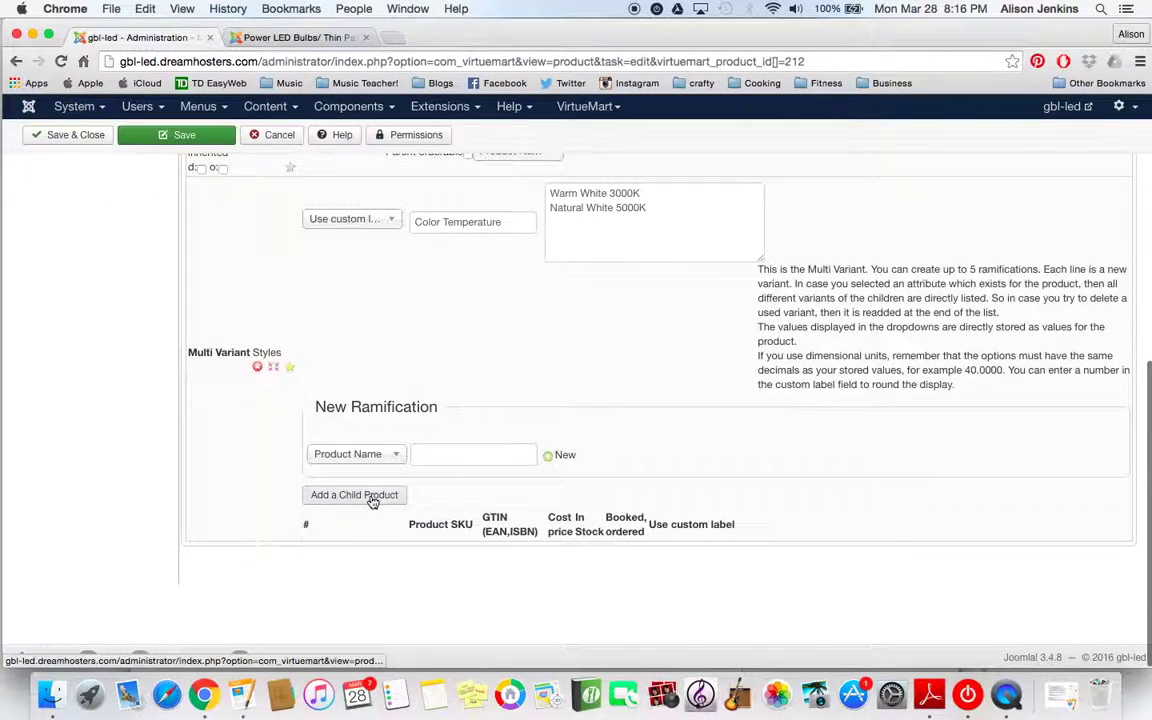
{"action": "left_click", "coordinate": [362, 504]}
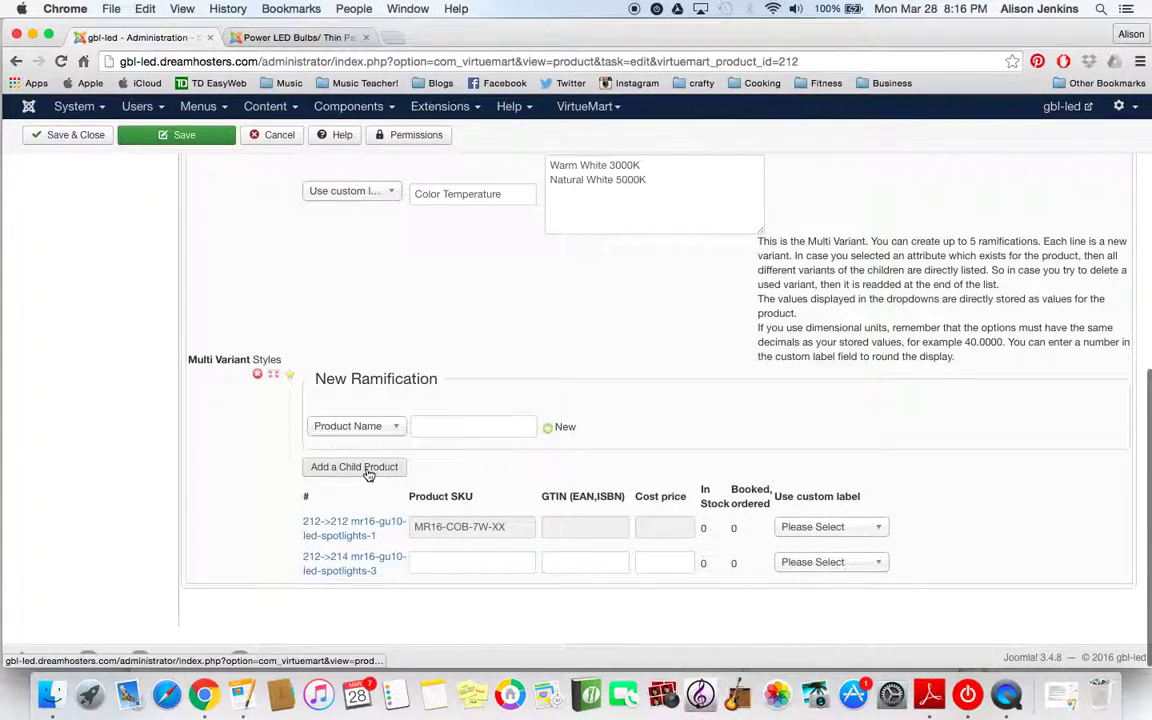
{"action": "left_click", "coordinate": [370, 469]}
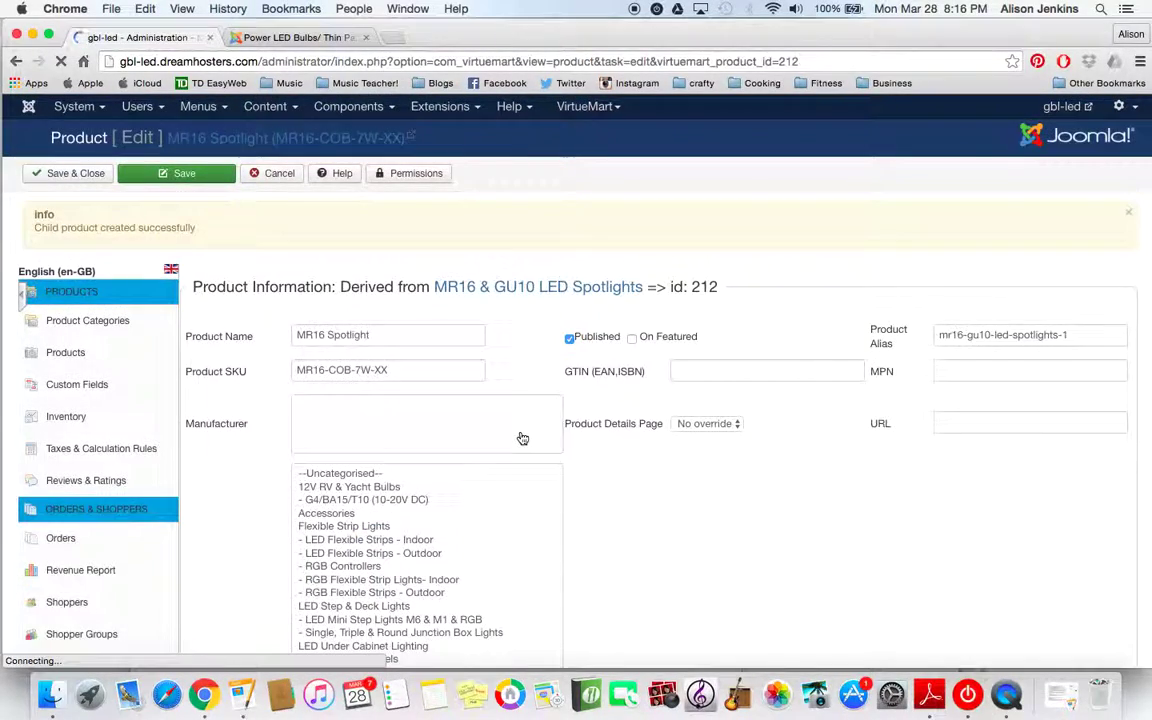
{"action": "scroll", "coordinate": [540, 480], "scroll_direction": "down", "scroll_amount": 10}
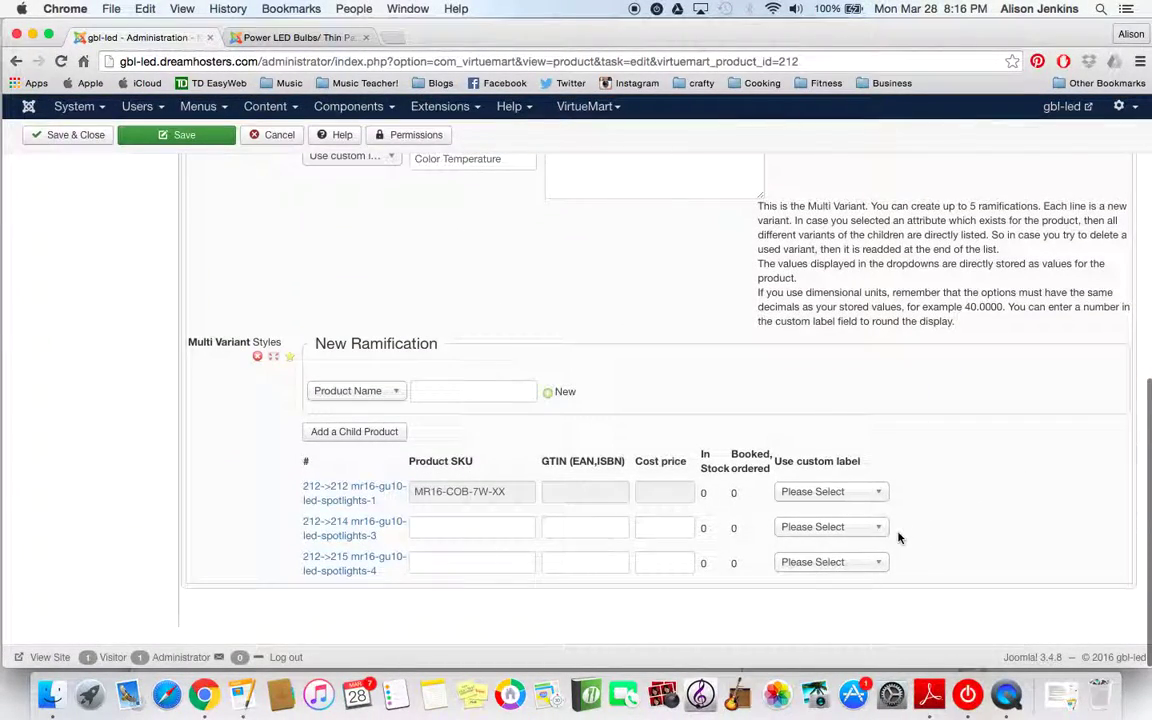
Label the second child Warm White 3000K and the third child Natural White 5000K.
{"action": "left_click", "coordinate": [879, 527]}
{"action": "left_click", "coordinate": [861, 564]}
{"action": "left_click", "coordinate": [879, 563]}
{"action": "left_click", "coordinate": [845, 620]}
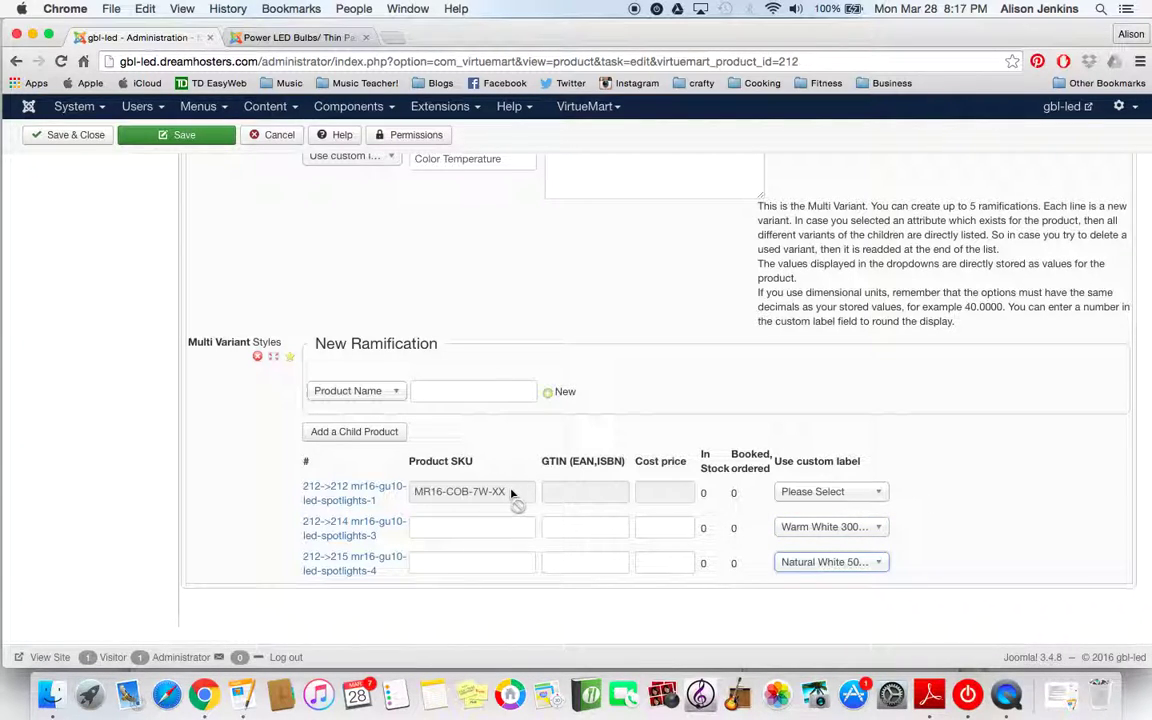
Copy SKU MR16-COB-7W-XX into both new children, then save and close the product.
{"action": "left_click_drag", "start_coordinate": [511, 494], "coordinate": [411, 490]}
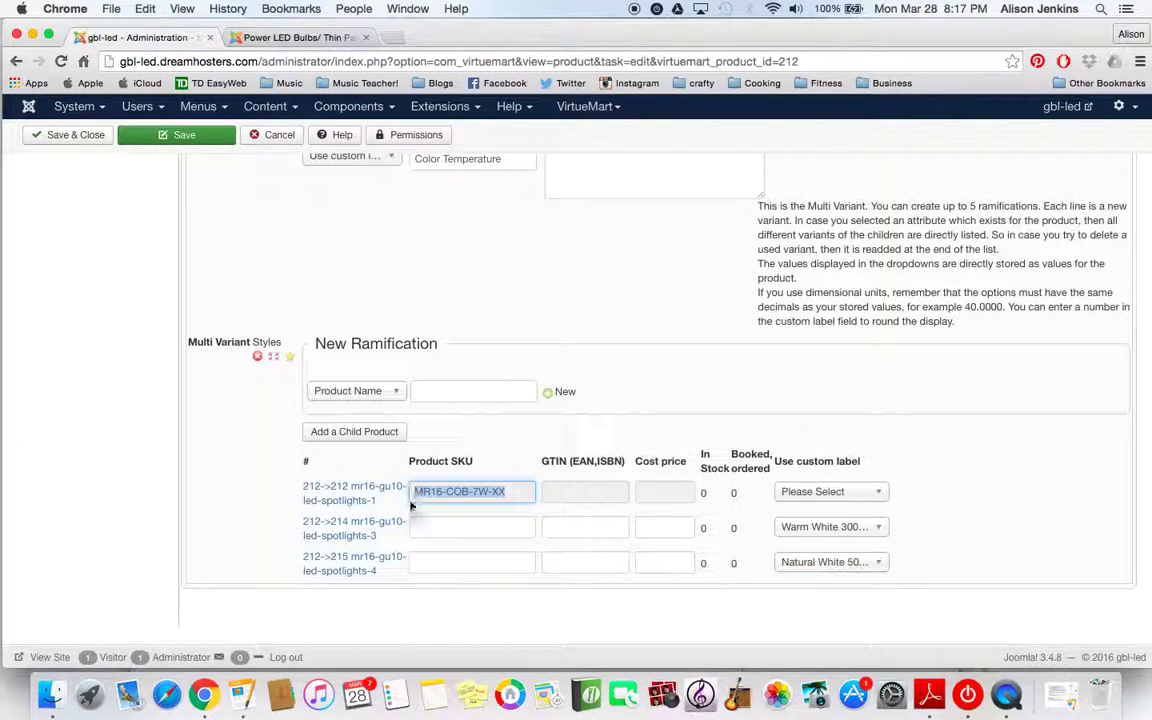
{"action": "key", "text": "super+c"}
{"action": "left_click", "coordinate": [419, 525]}
{"action": "key", "text": "super+v"}
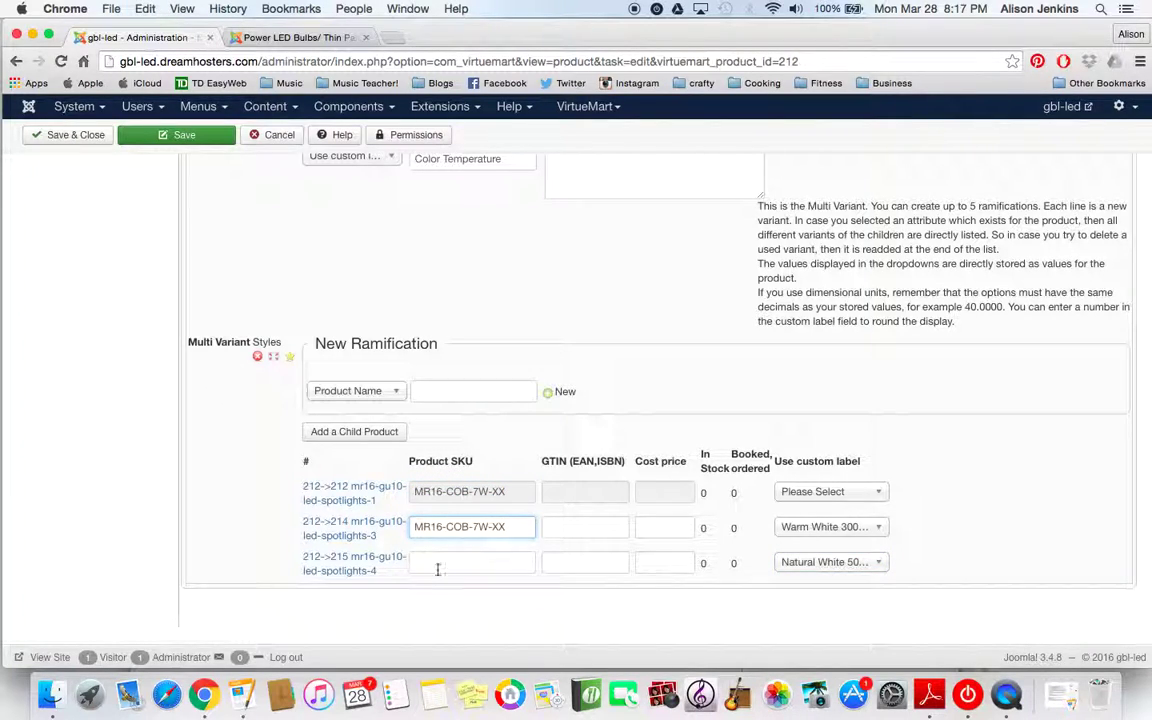
{"action": "left_click", "coordinate": [437, 565]}
{"action": "key", "text": "super+v"}
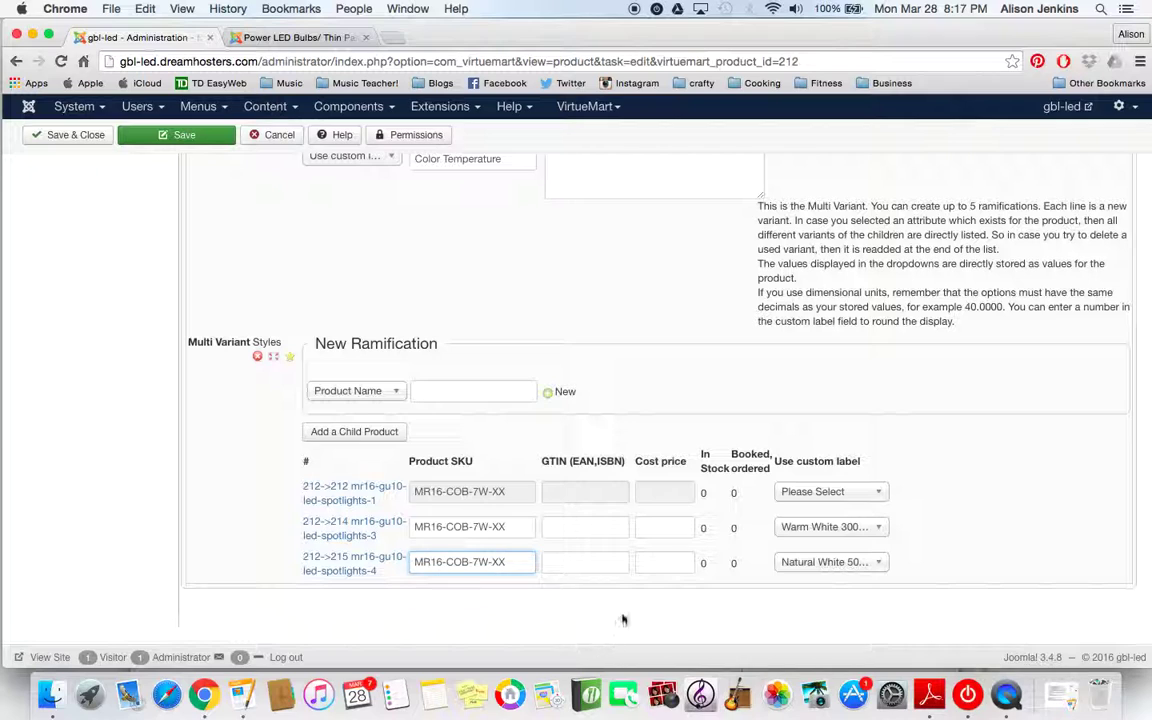
{"action": "key", "text": "Return"}
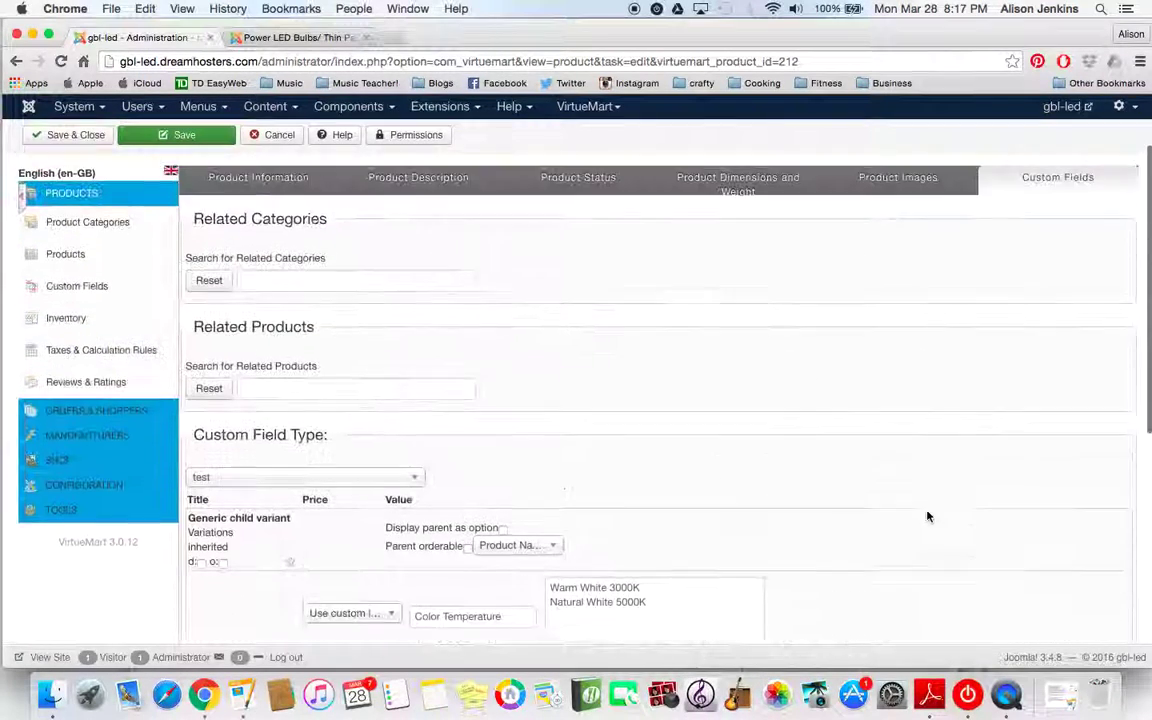
{"action": "left_click", "coordinate": [96, 155]}
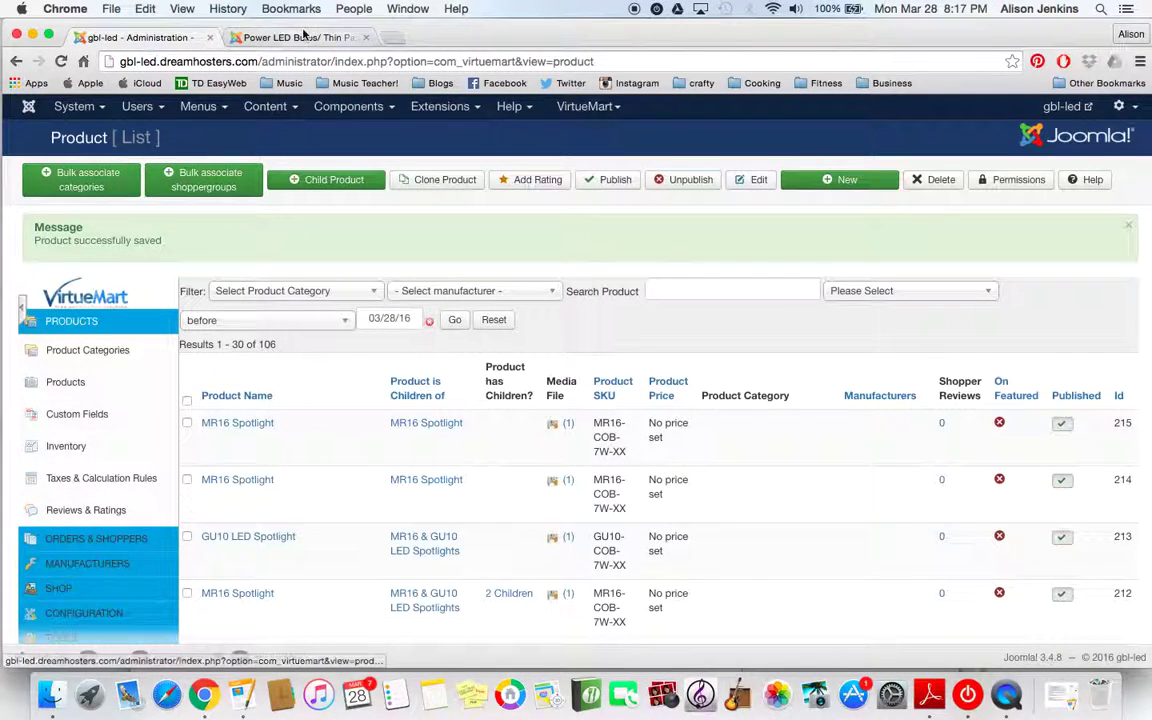
On the storefront MR16 Spotlight page, confirm Color Temperature lists Warm White 3000K and Natural White 5000K.
{"action": "left_click", "coordinate": [303, 37]}
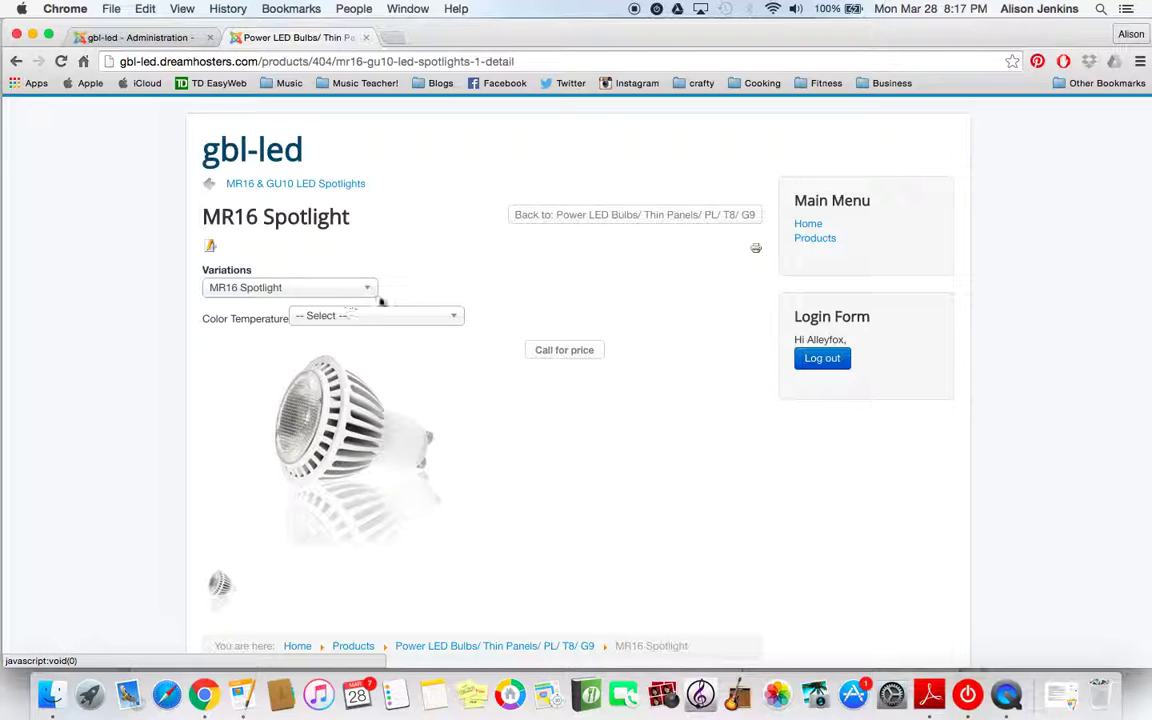
{"action": "left_click", "coordinate": [454, 318]}
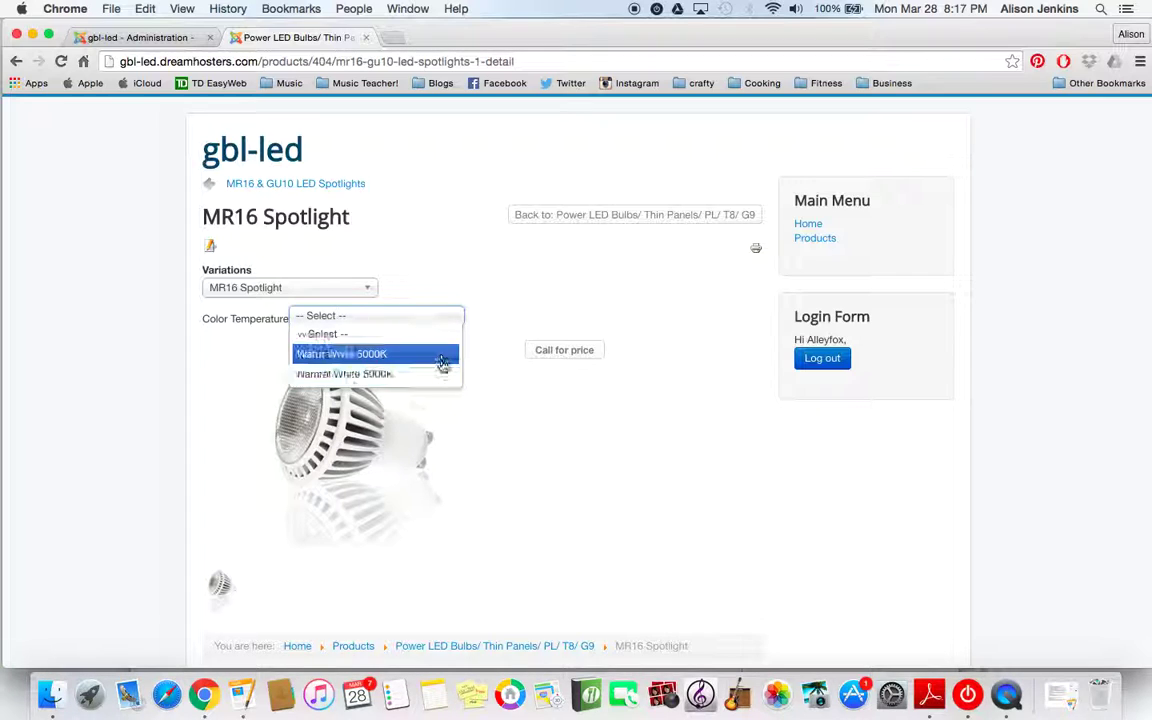
{"action": "left_click", "coordinate": [509, 388]}
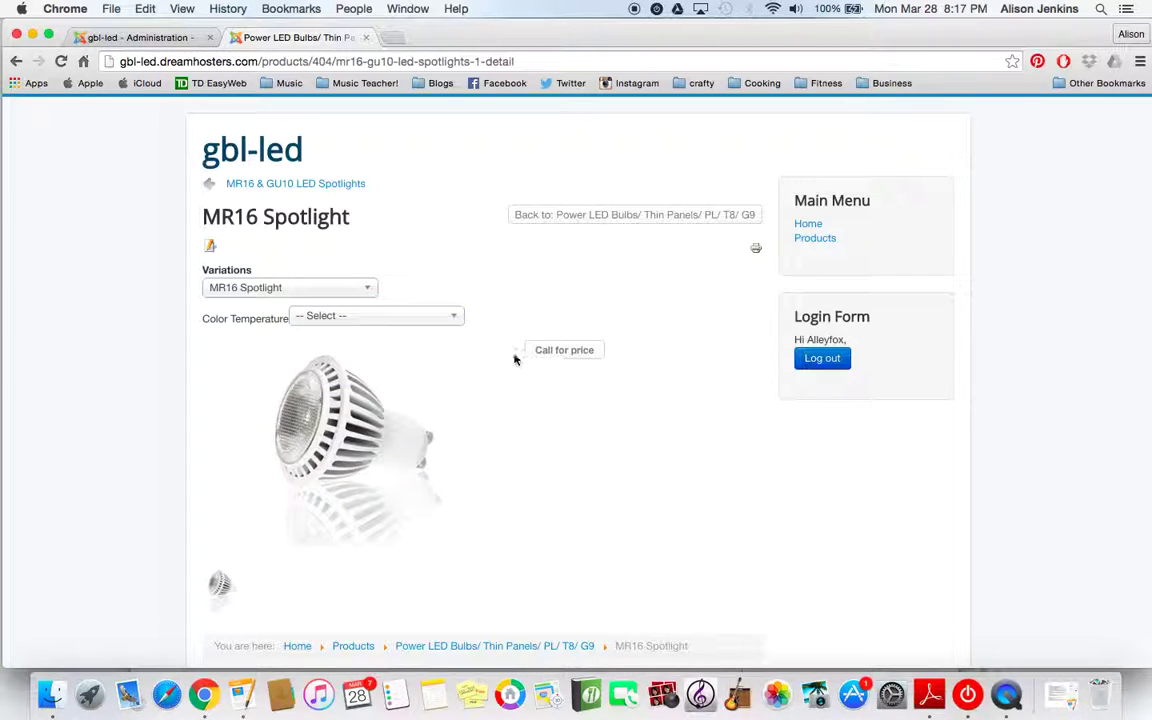